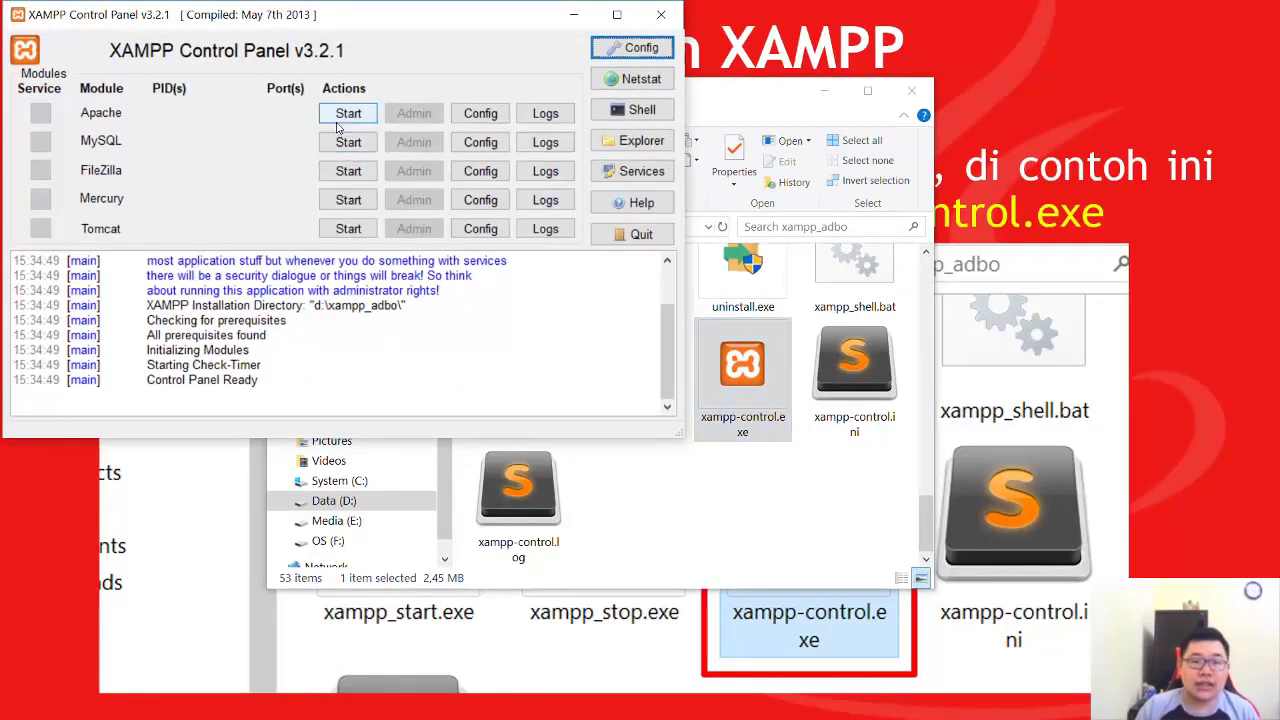
- Start the Apache and MySQL modules in the XAMPP Control Panel
left_click(348, 114)
left_click(348, 142)
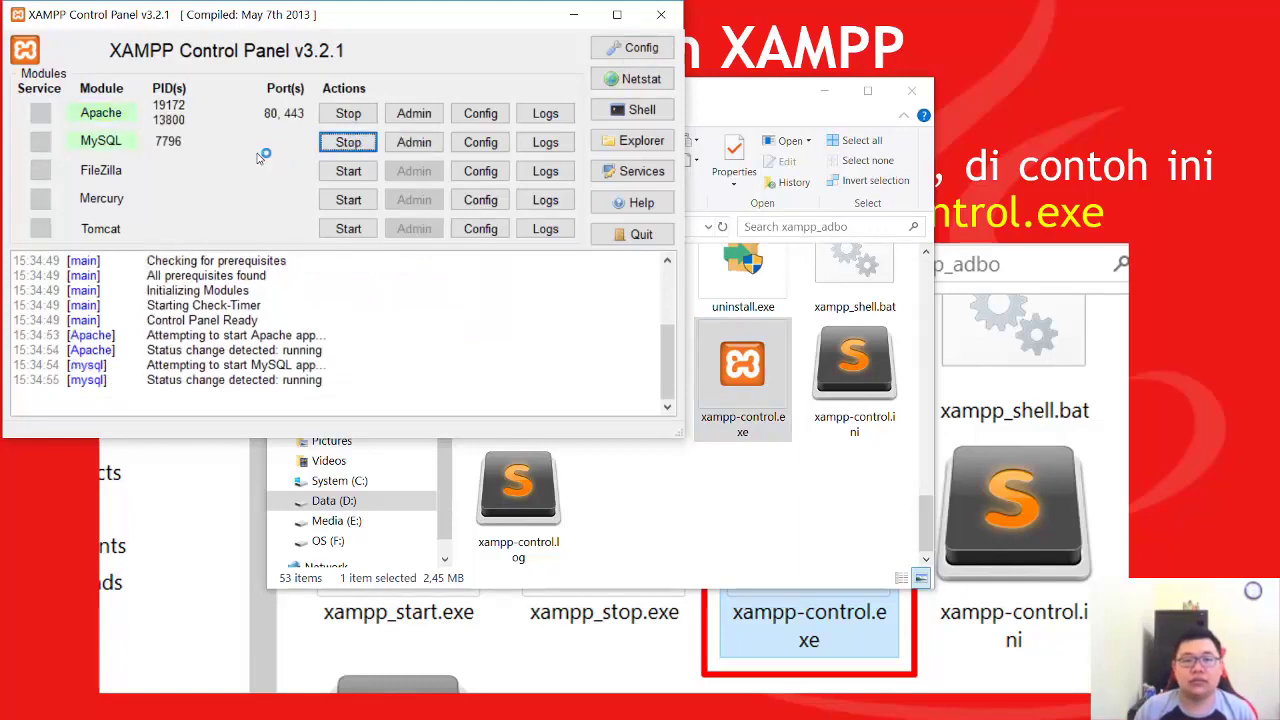
- Launch Google Chrome and open phpMyAdmin at localhost/phpmyadmin
key("super")
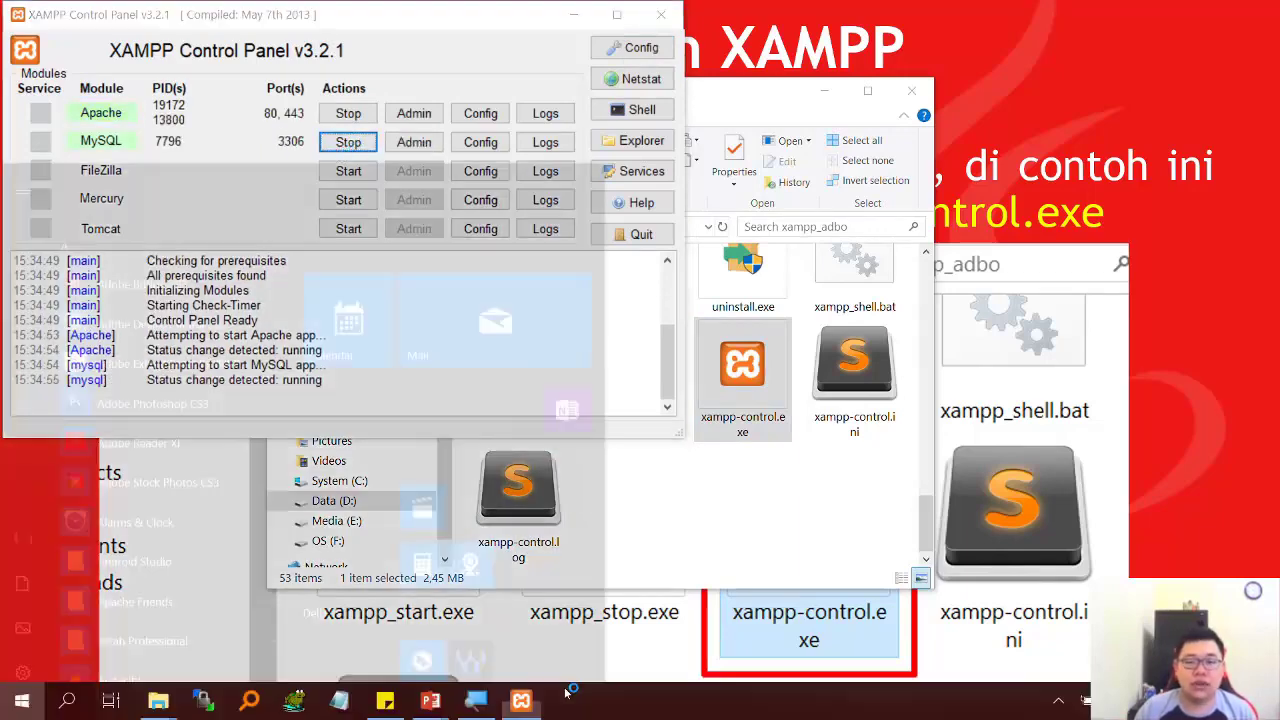
type("chr")
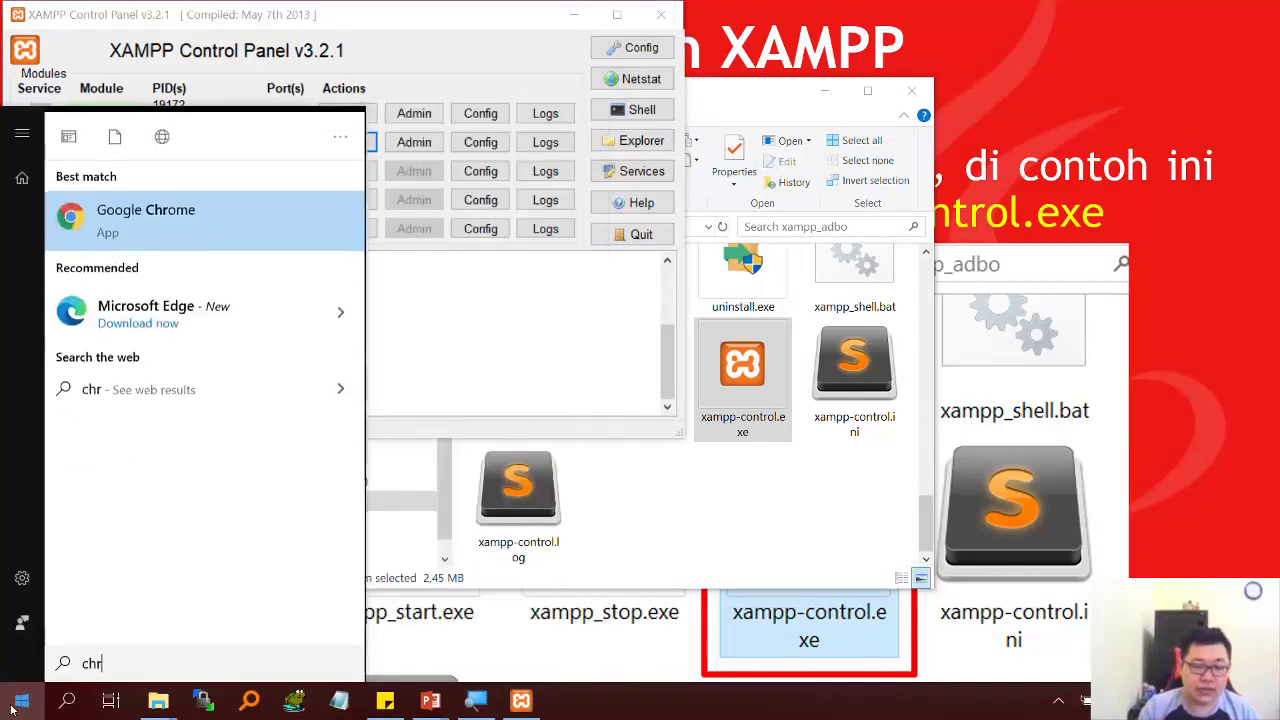
key("Return")
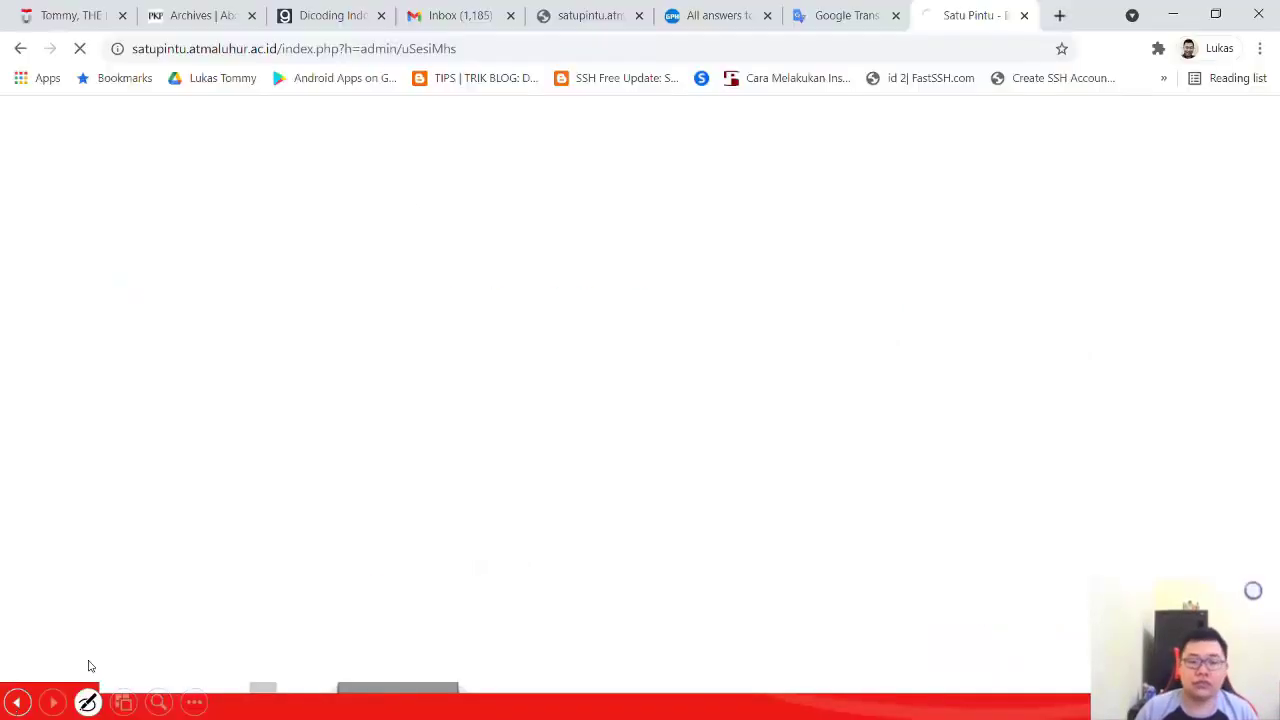
left_click(892, 42)
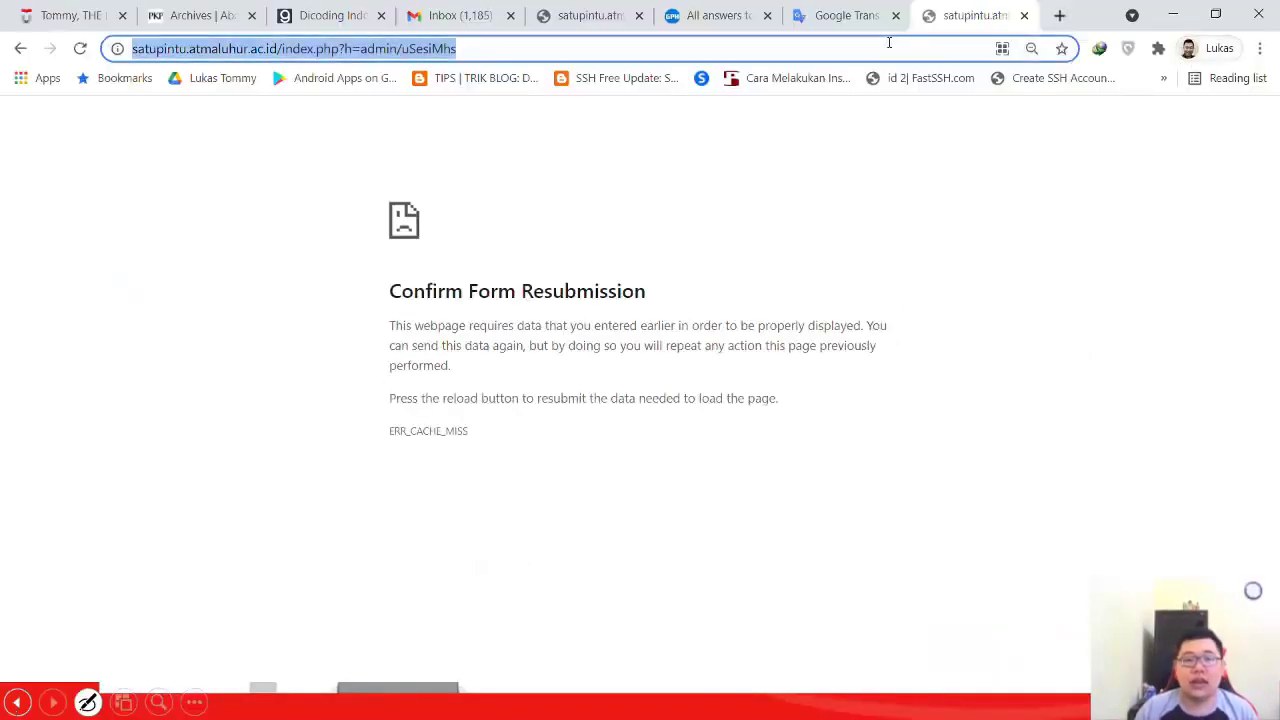
type("local")
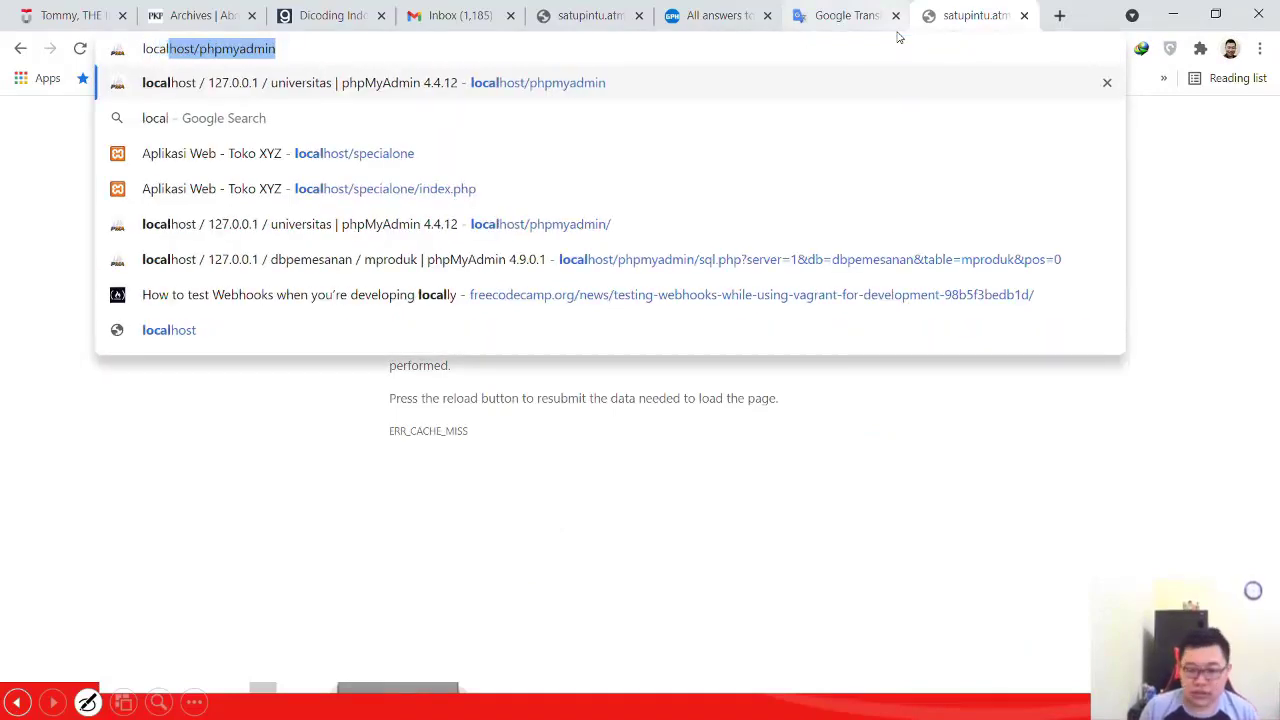
key("Right")
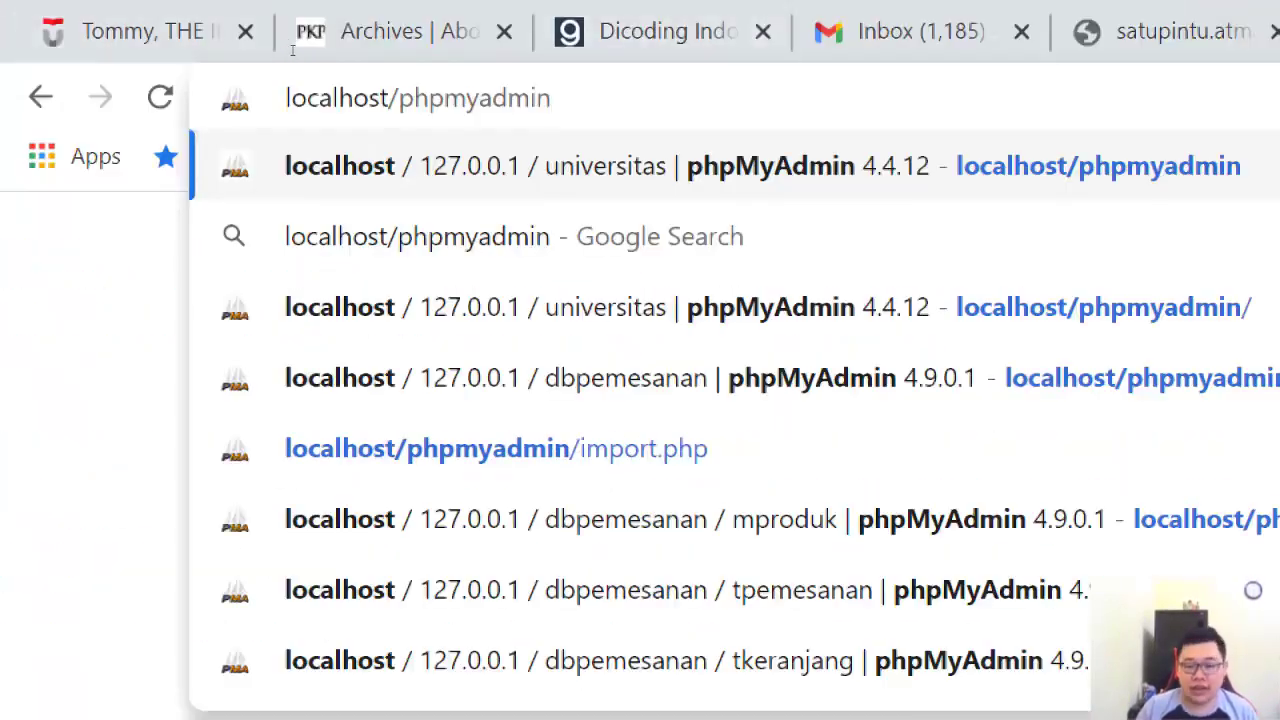
key("Return")
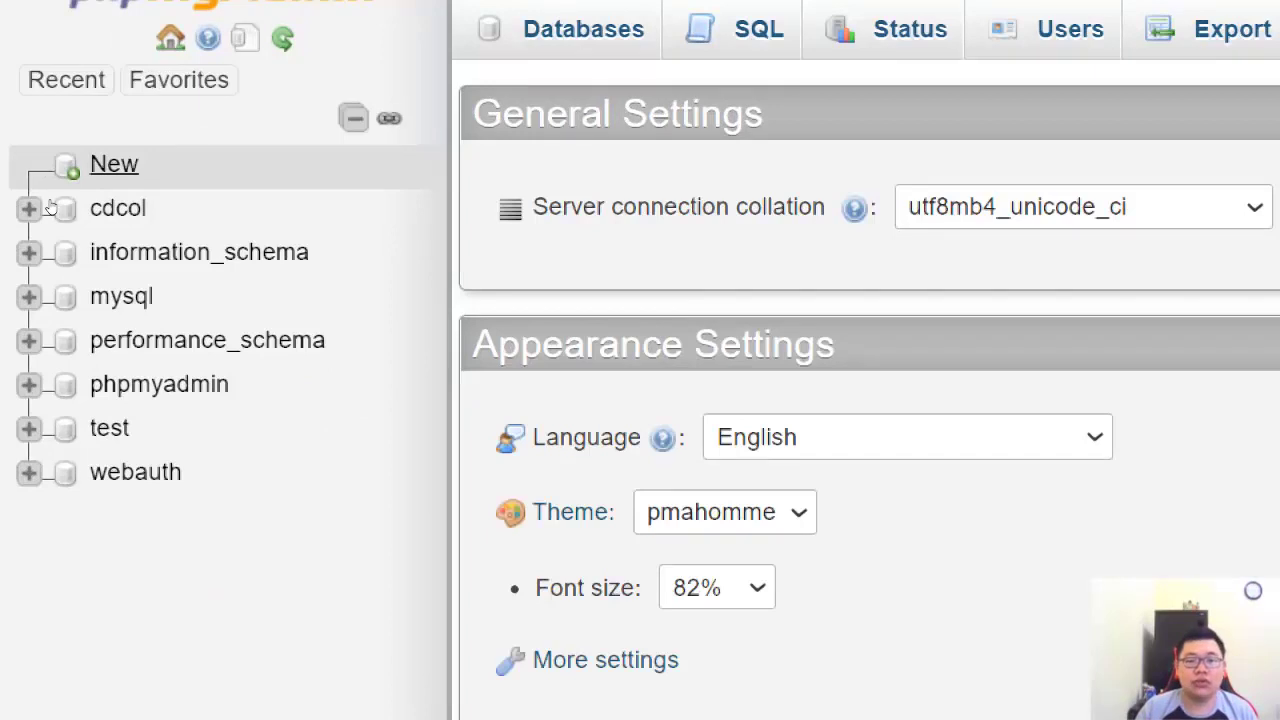
- Create a new database named universitas, leaving its collation unspecified
left_click(55, 170)
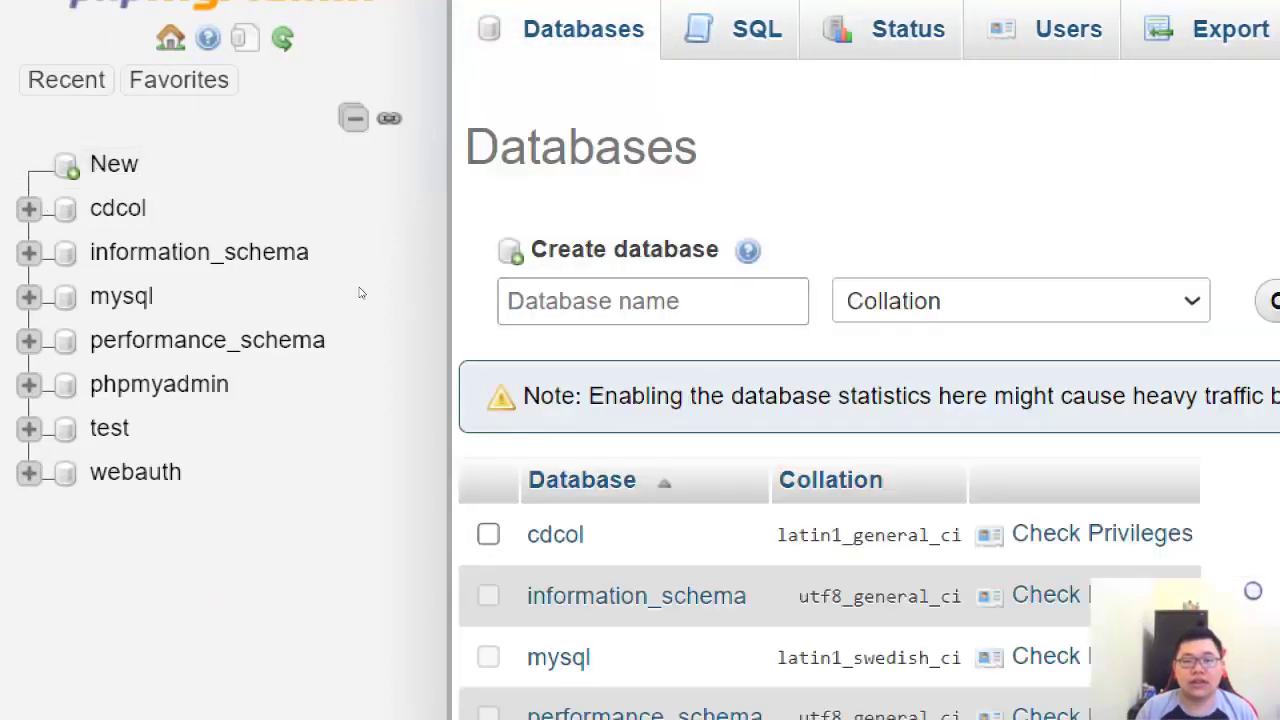
type("uni")
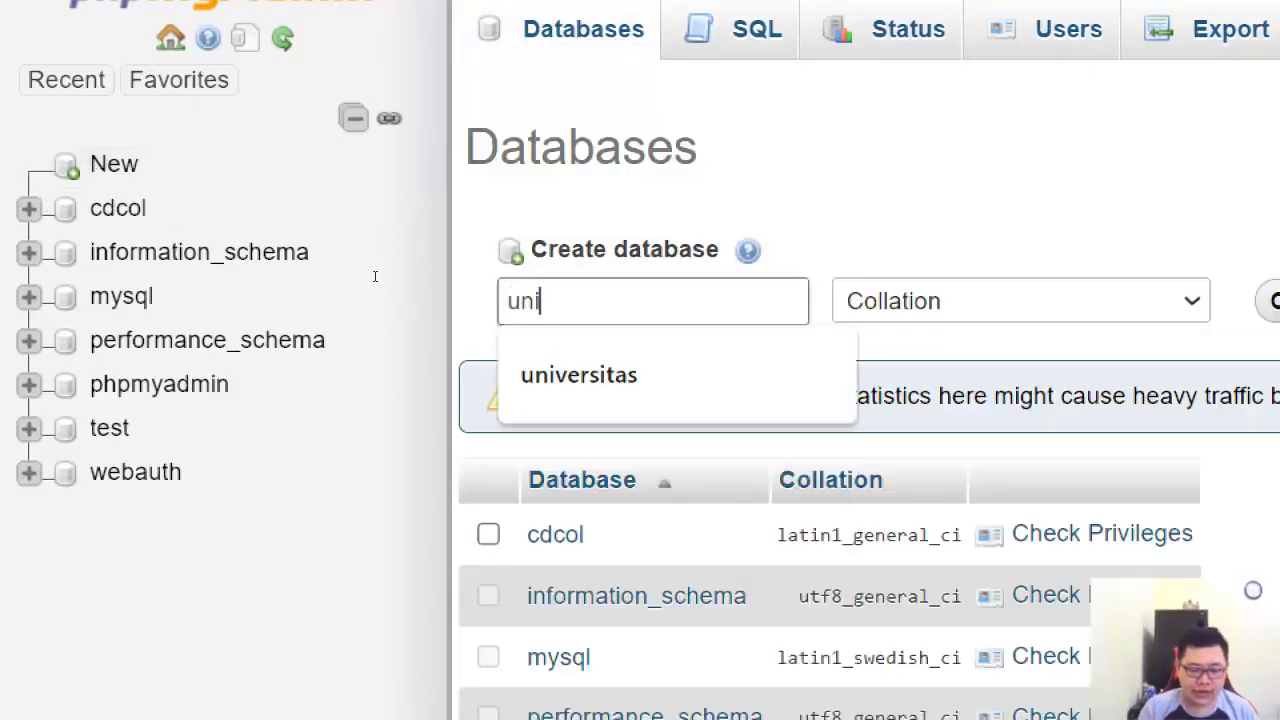
type("versitas")
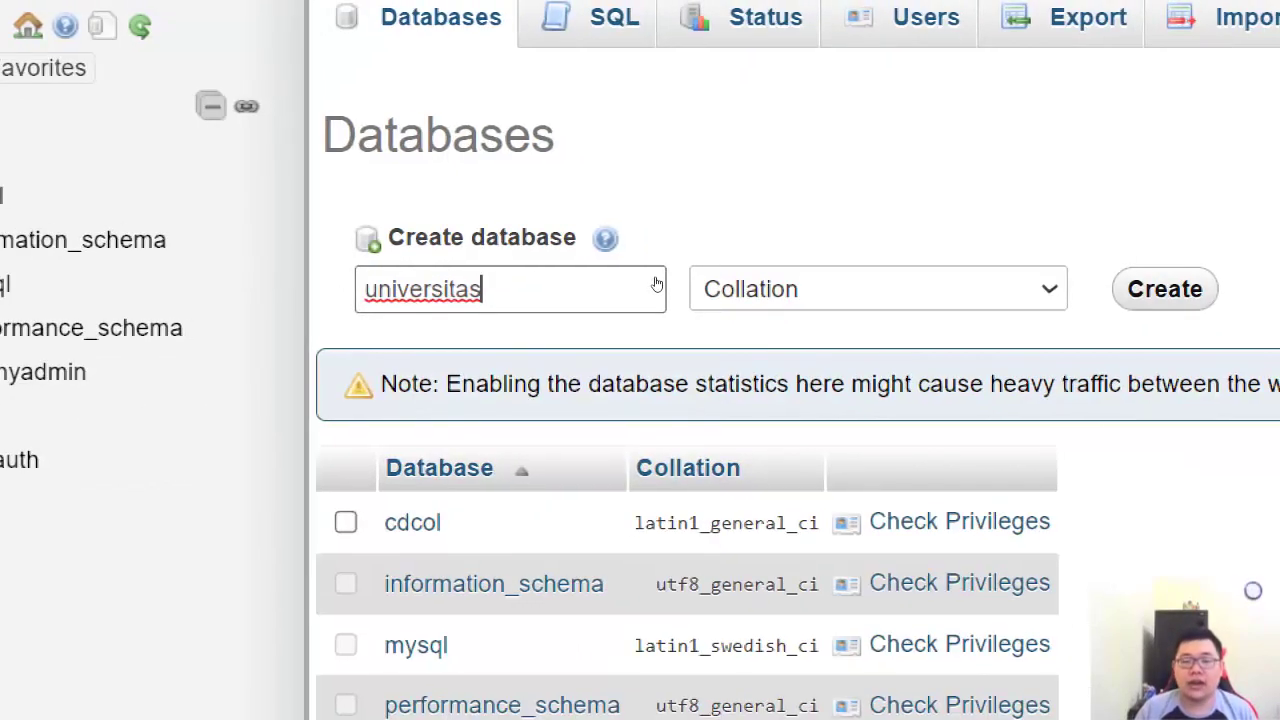
key("Return")
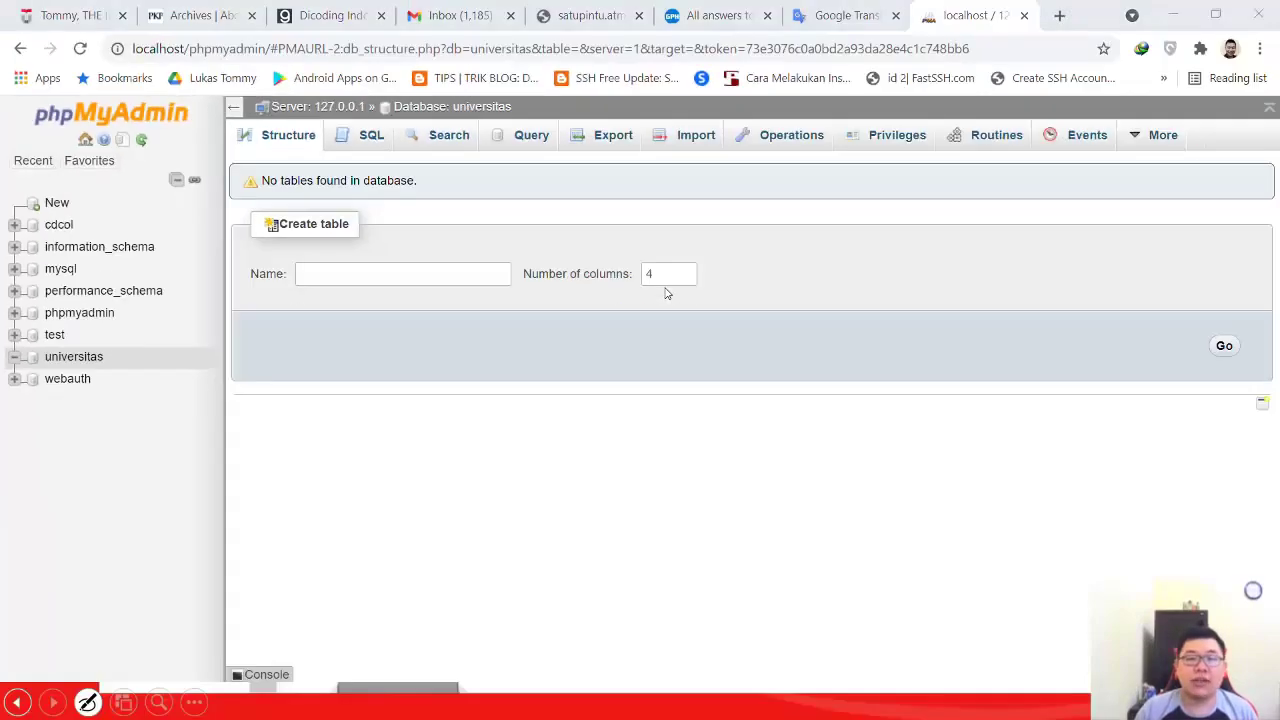
- Switch to the PowerPoint slideshow and advance to the "Membuat Tabel di Database" slide
key("alt+Tab")
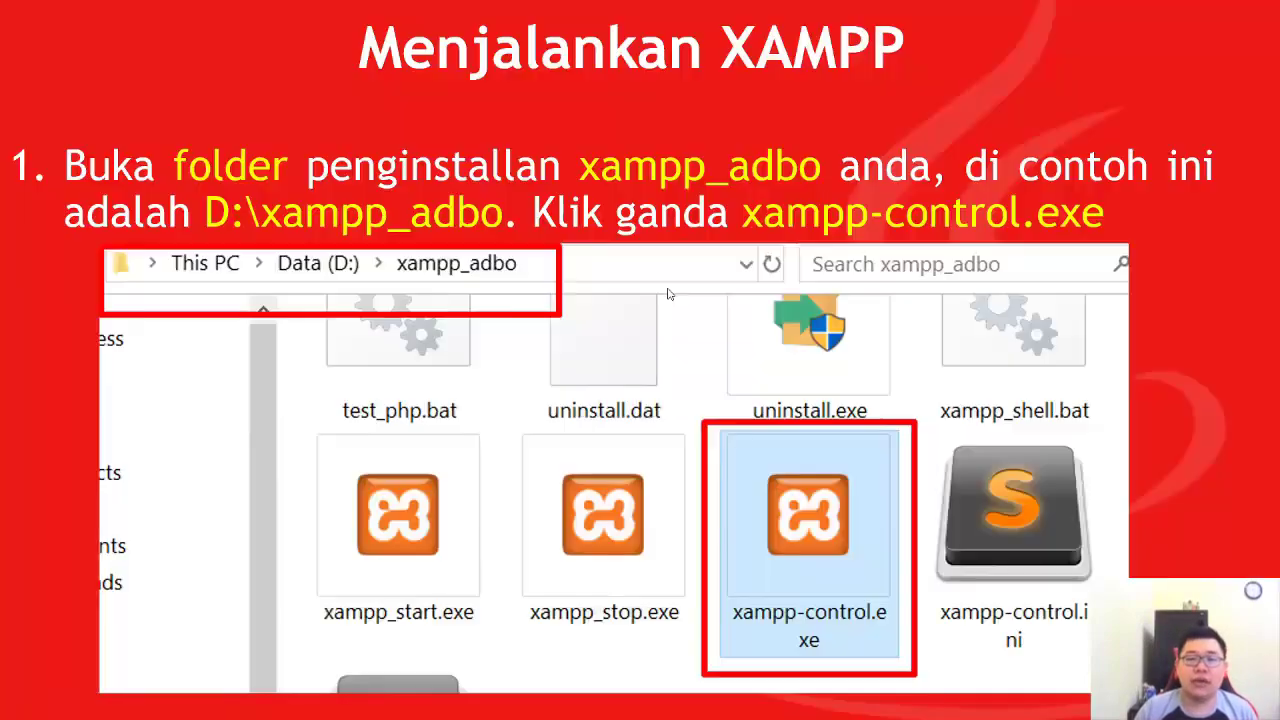
key("Right")
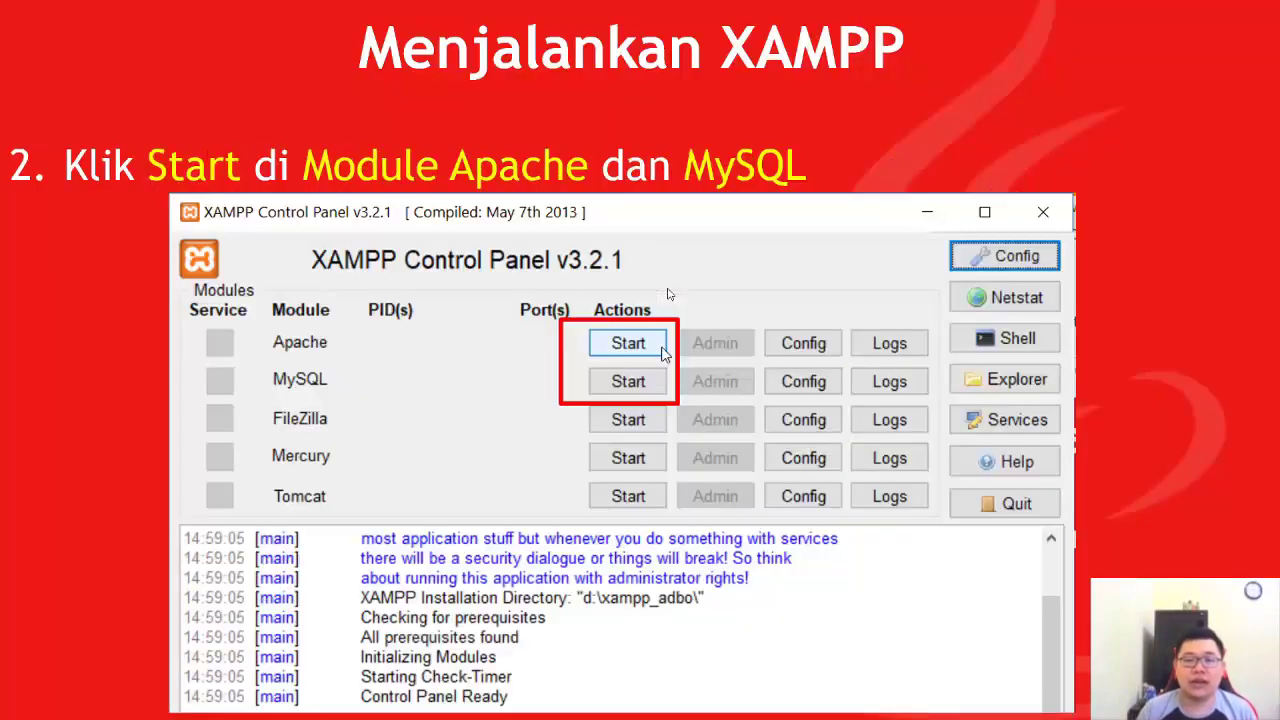
key("Right")
key("Right")
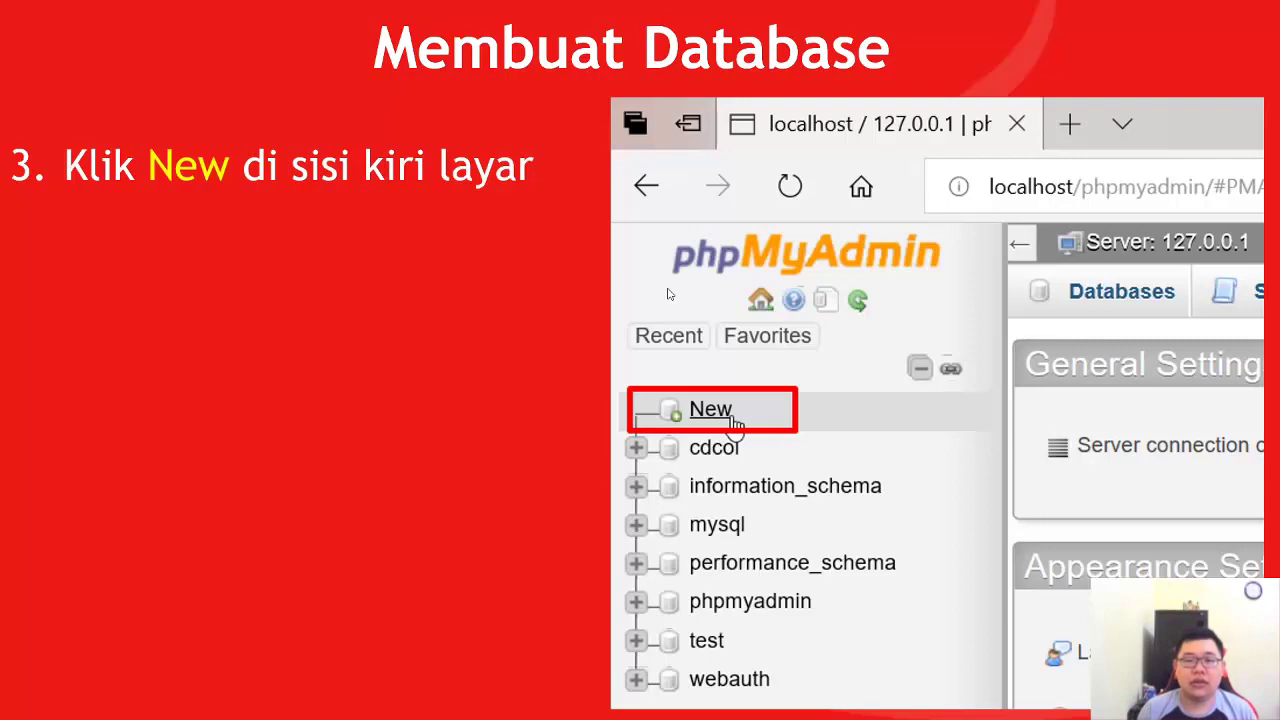
key("Right")
key("Right")
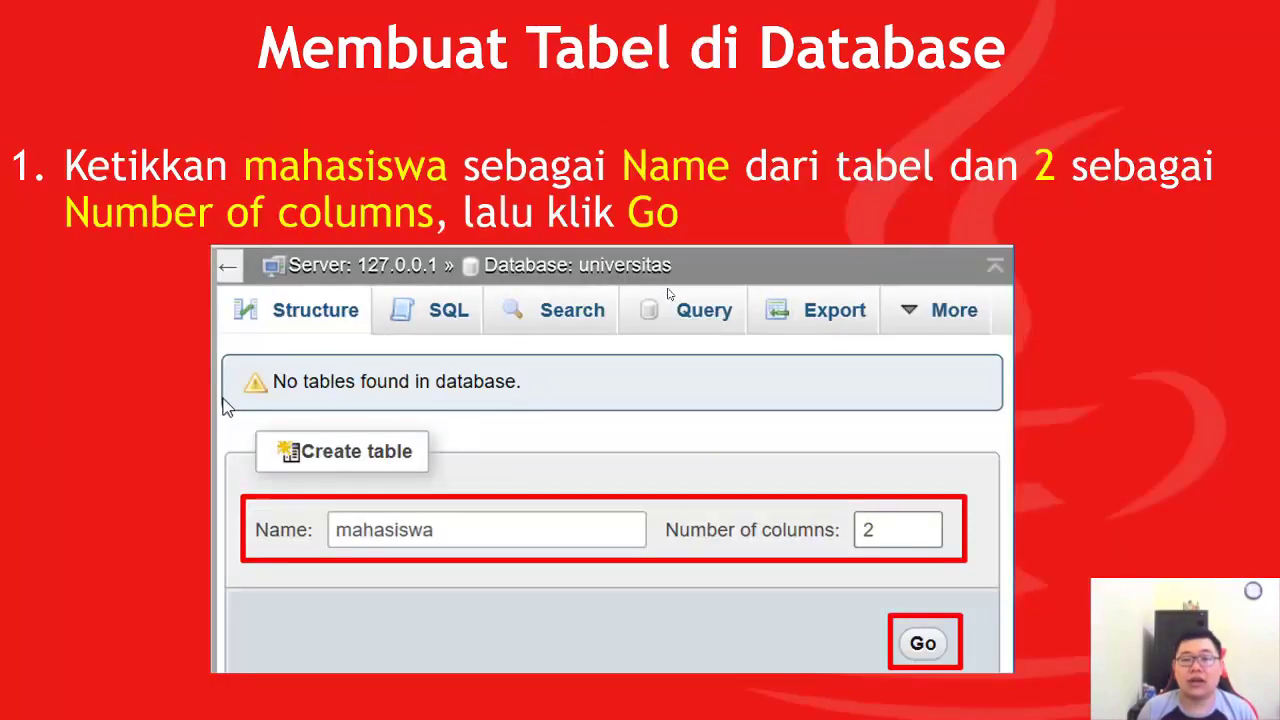
- Switch back to Chrome and start a table named mahasiswa with 2 columns in the universitas database
key("alt+Tab")
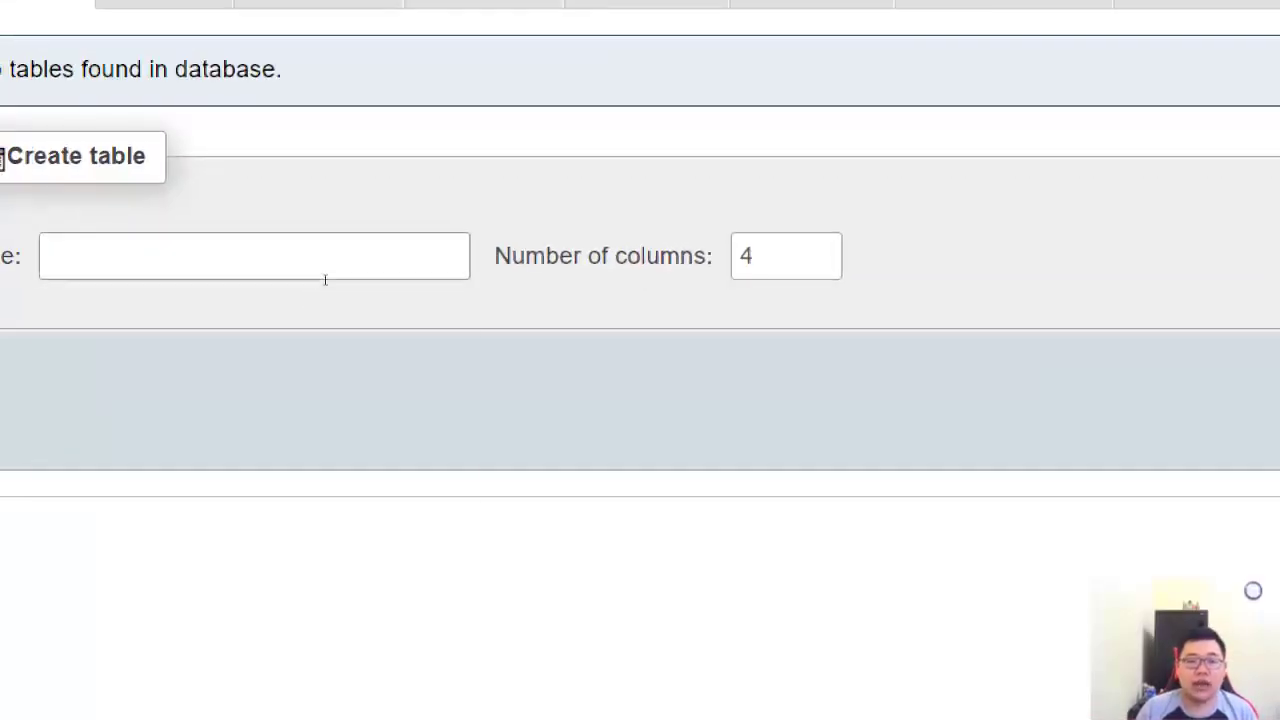
left_click(325, 279)
type("mahasiswa")
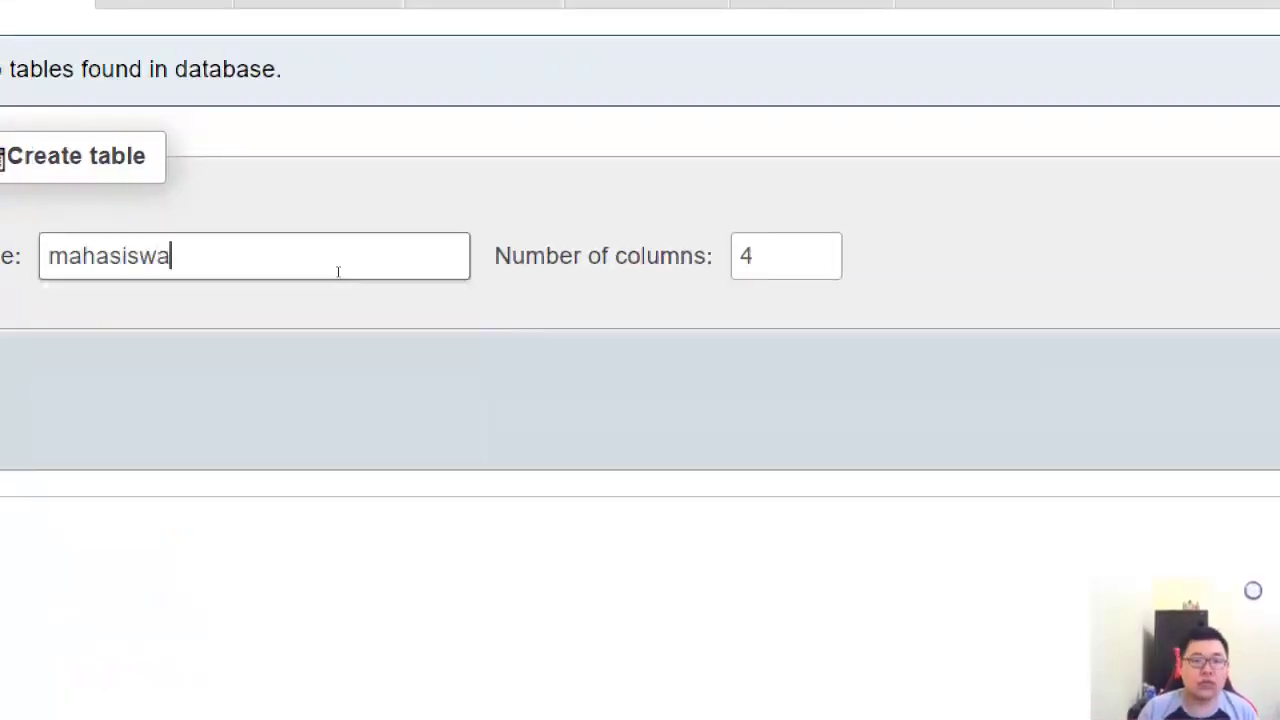
double_click(750, 256)
type("2")
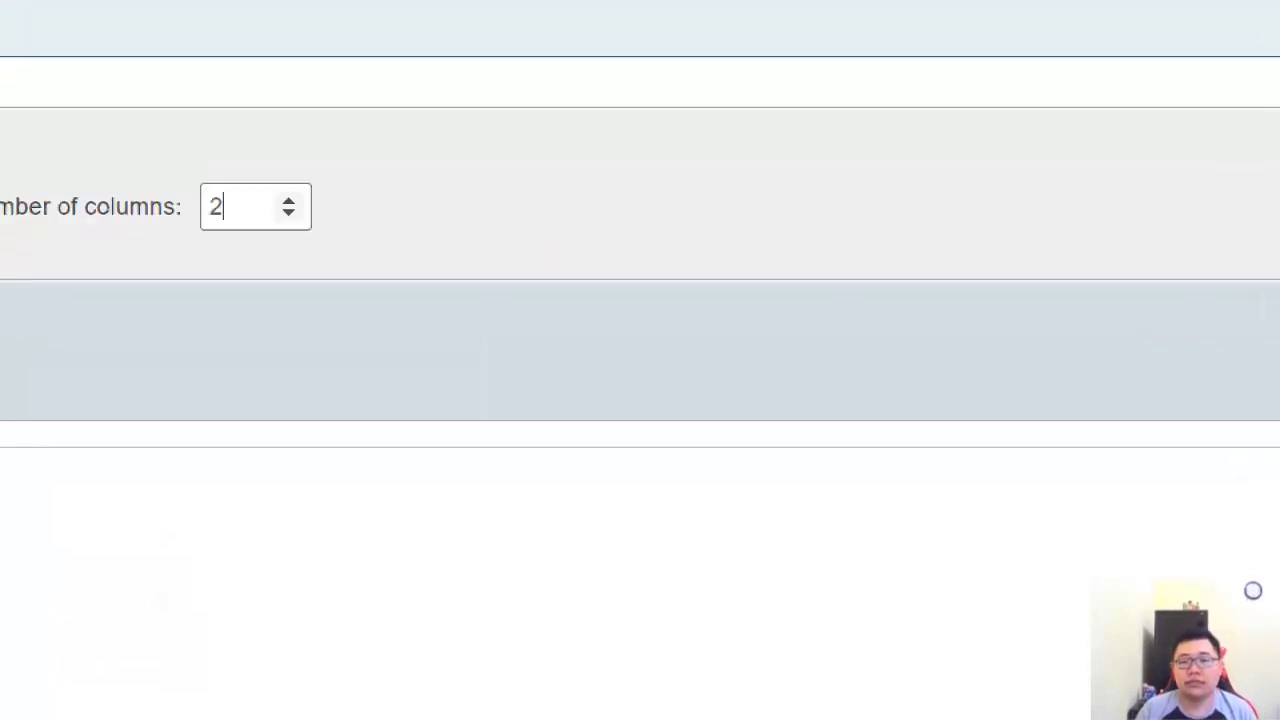
left_click(1195, 347)
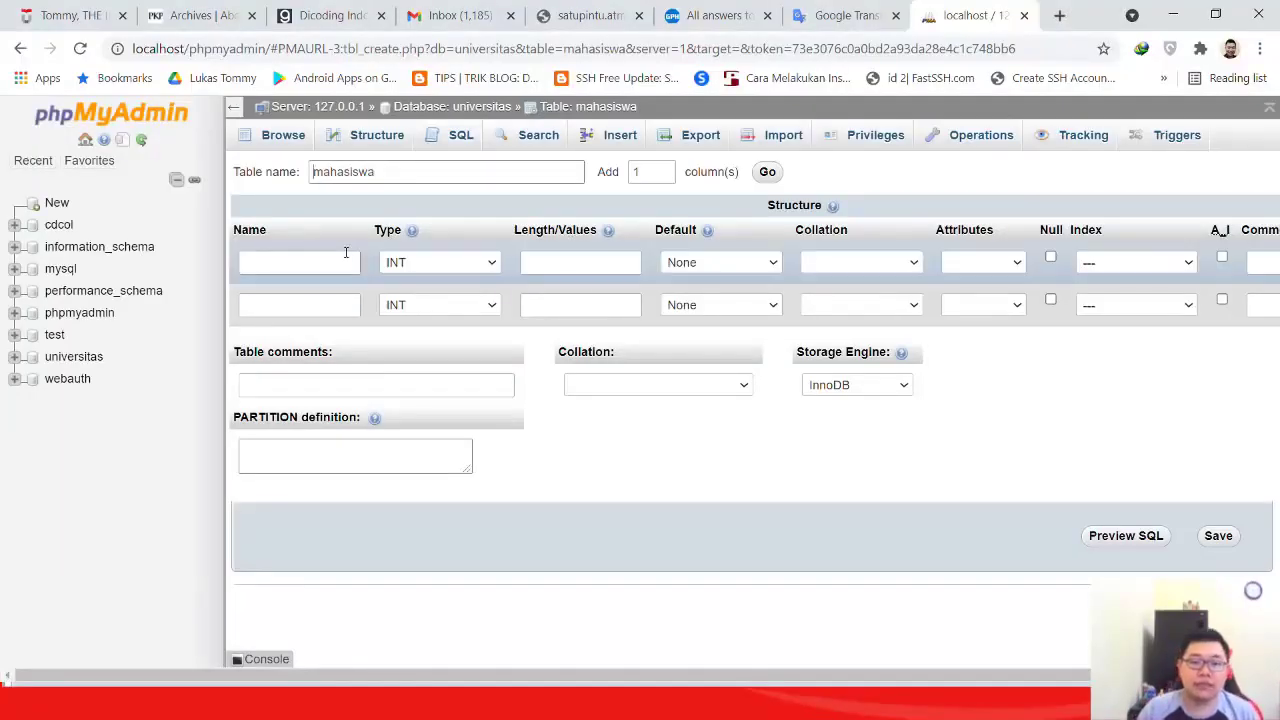
- Define the table's first column as nim with type CHAR and length 10
left_click(344, 258)
type("nim")
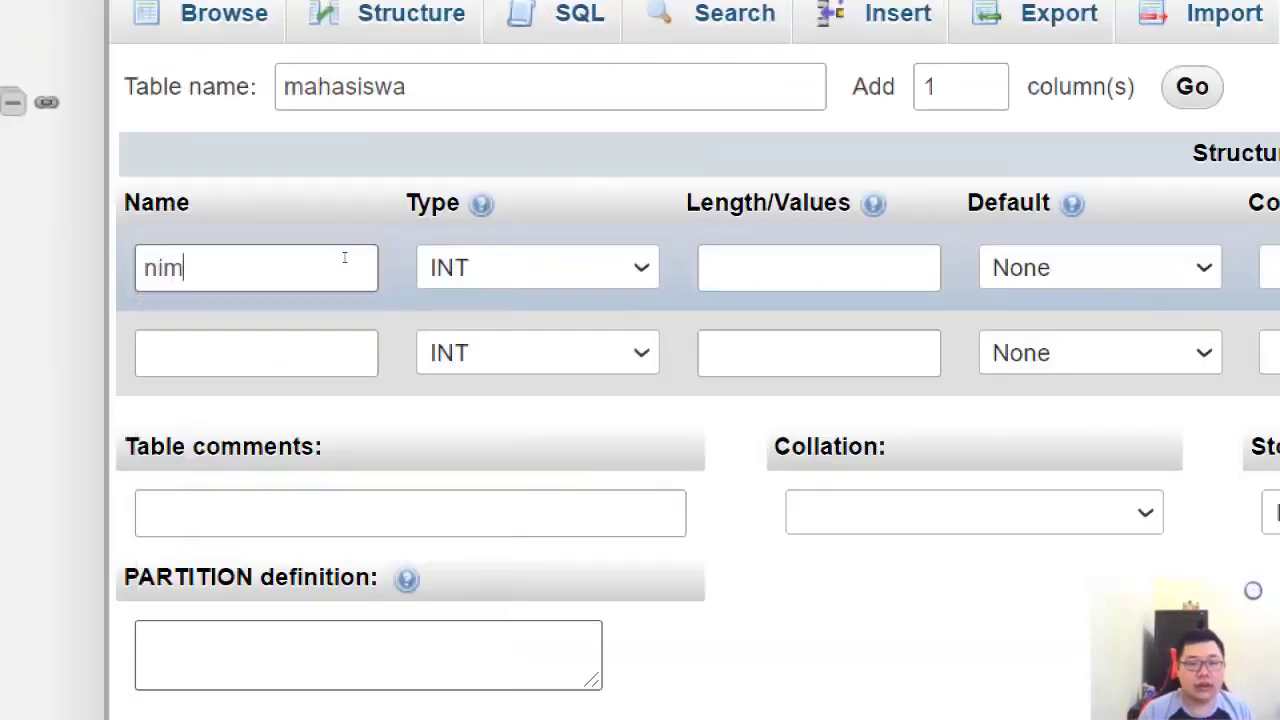
left_click(422, 266)
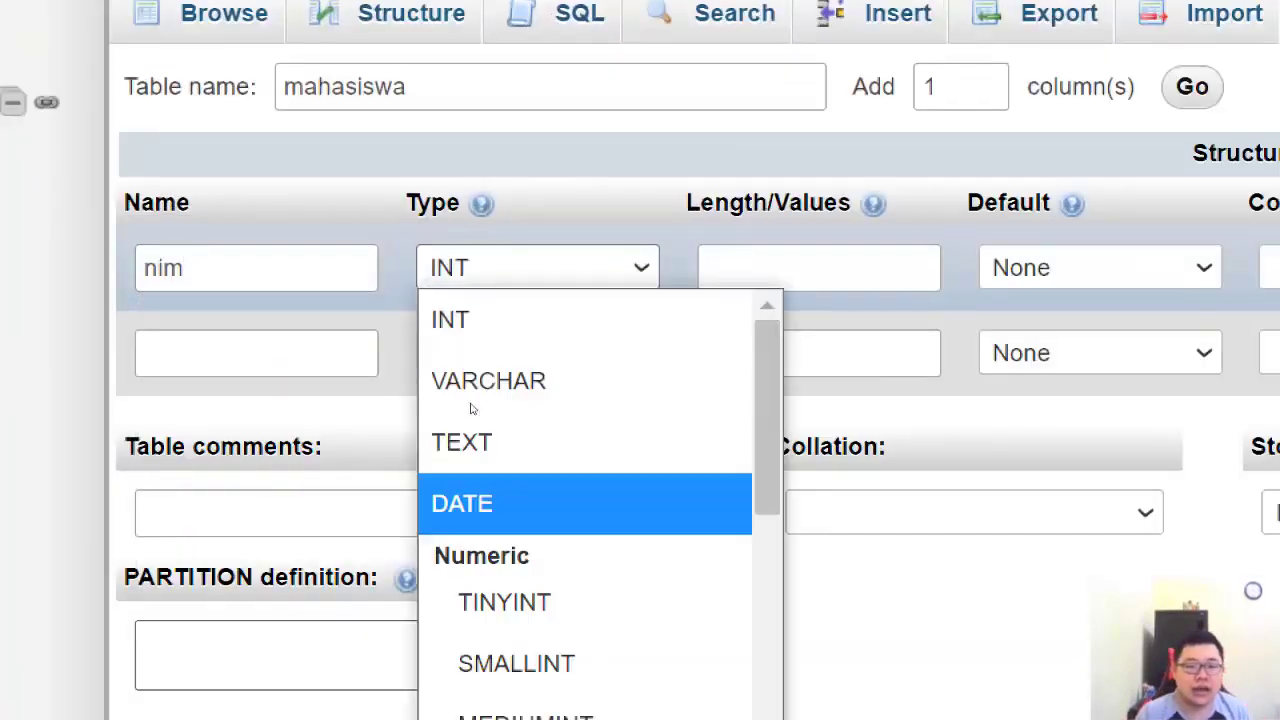
scroll(476, 413, "down", 5)
scroll(462, 628, "down", 4)
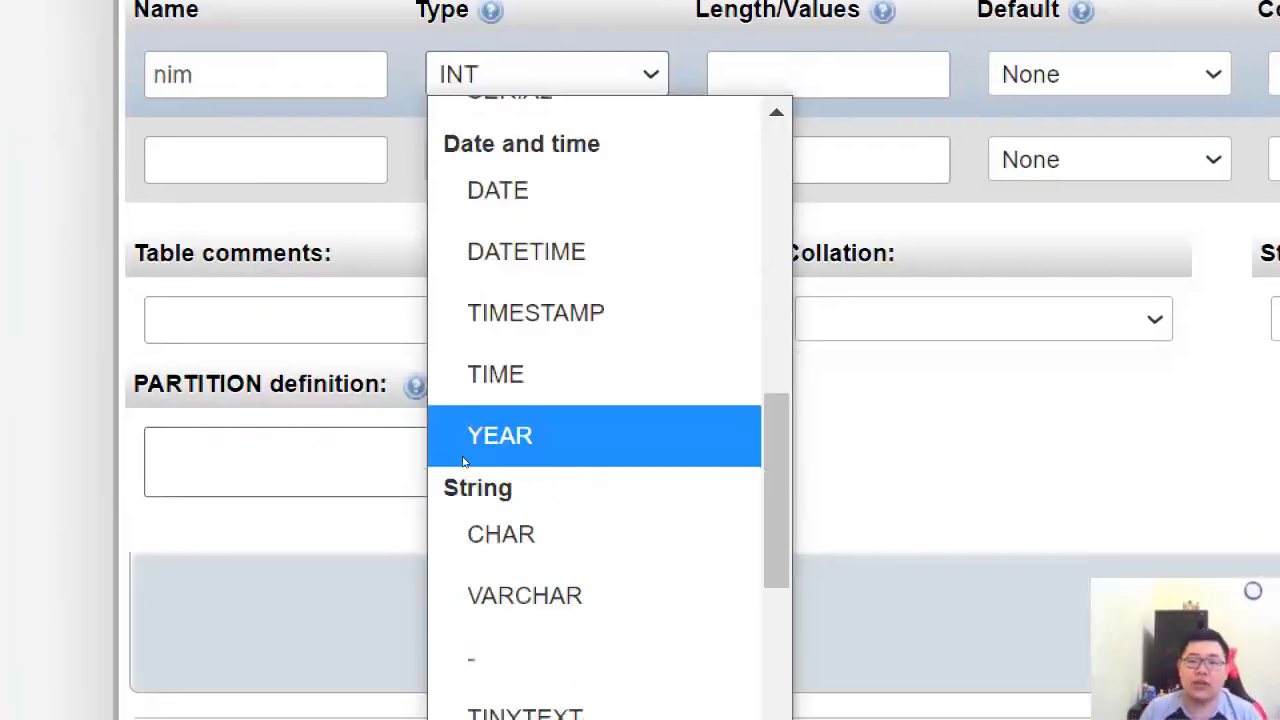
key("Return")
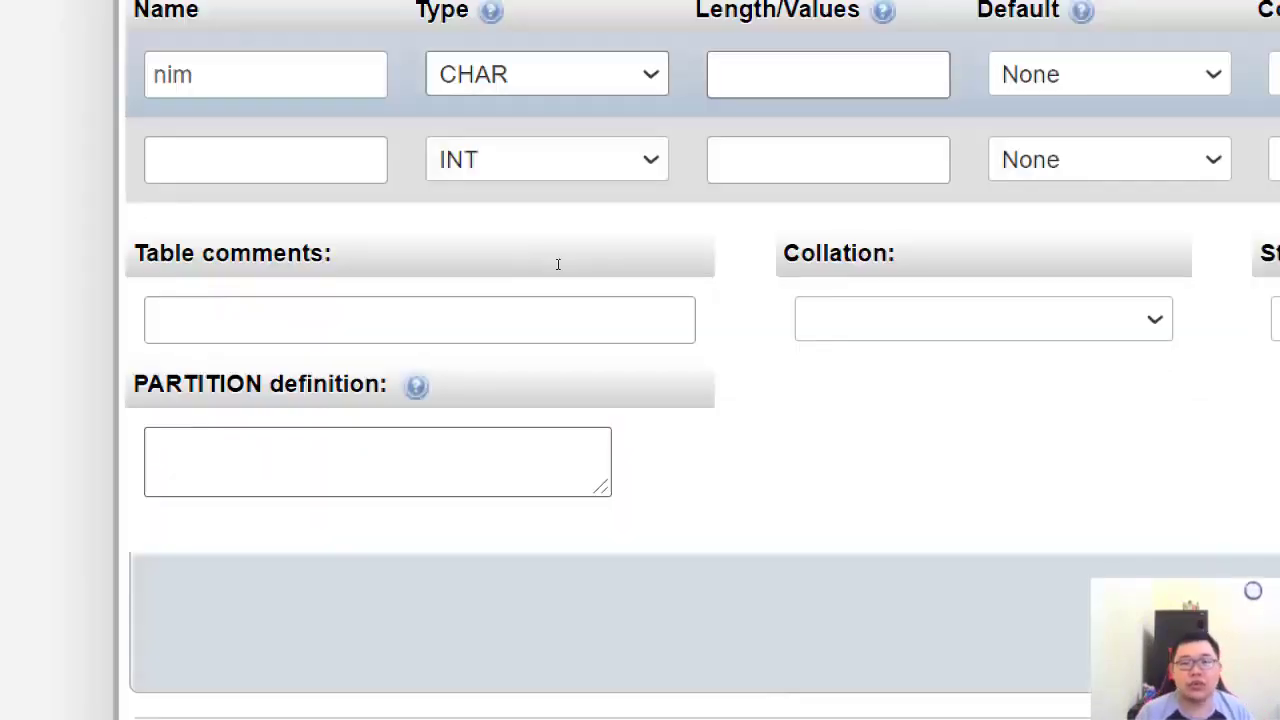
key("Tab")
type("10")
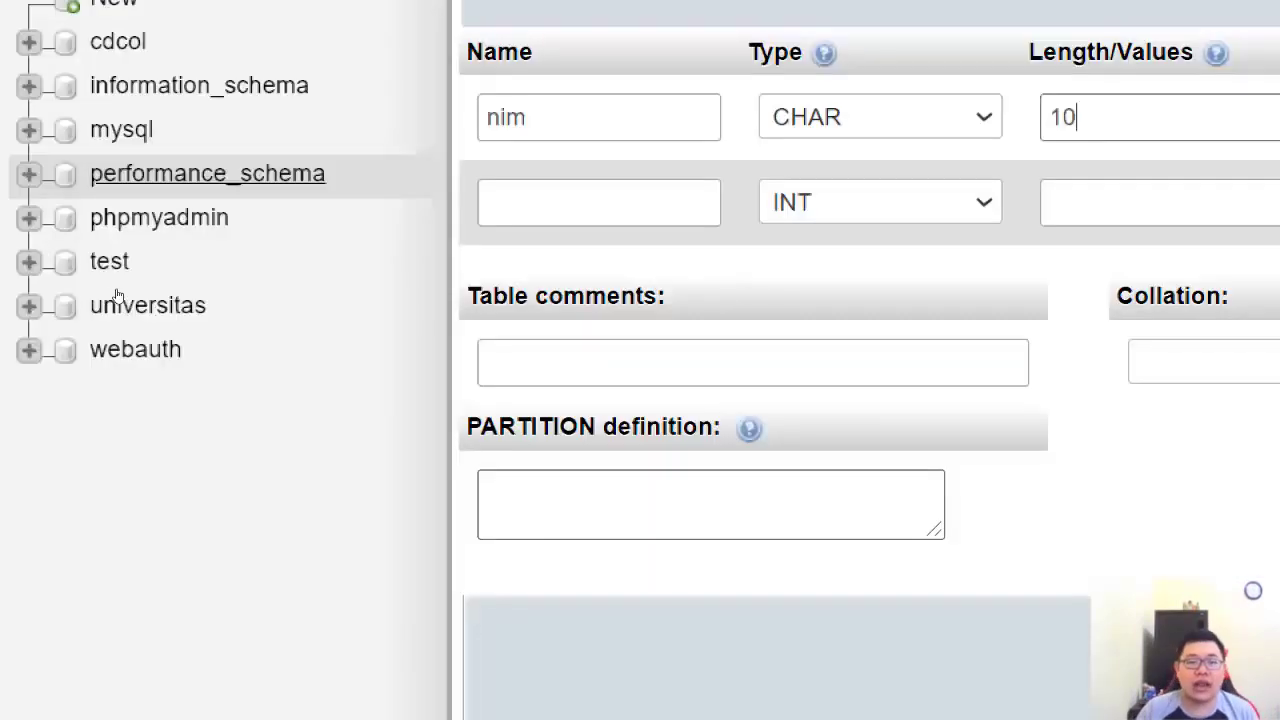
- Define the table's second column as nm_mahasiswa with type VARCHAR and length 30
key("Tab")
type("nm")
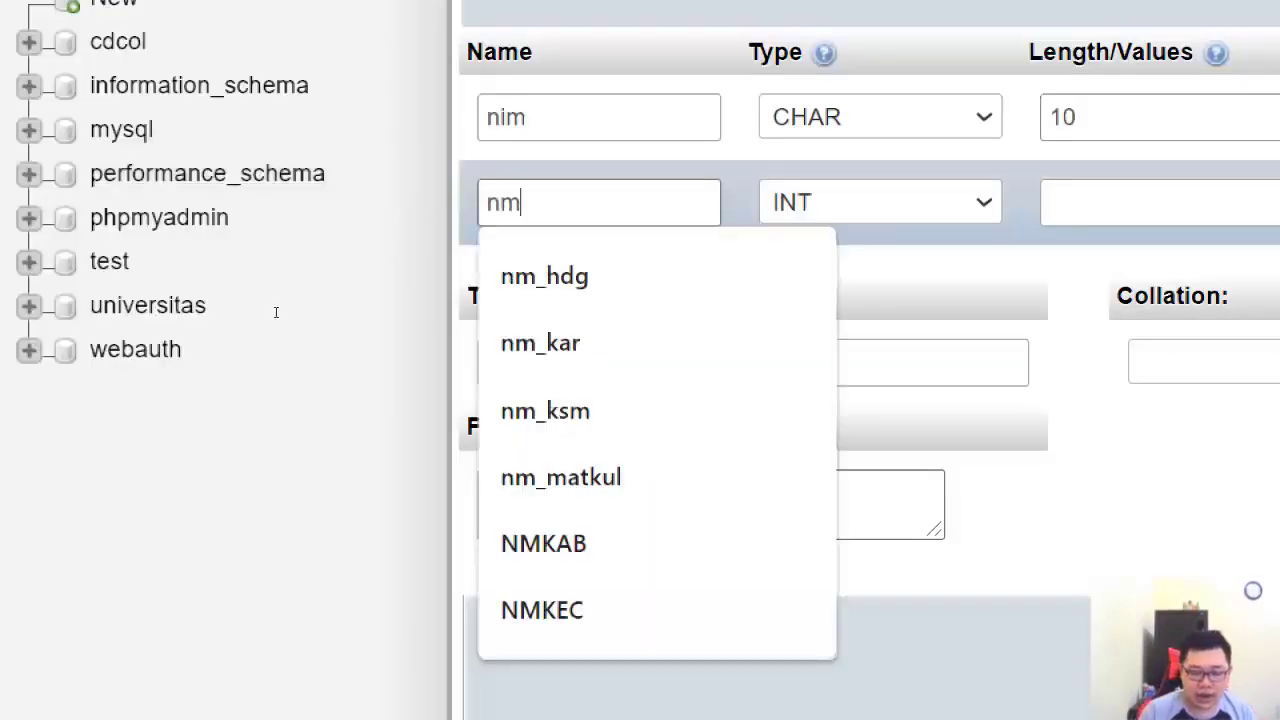
type("_mahasiswa")
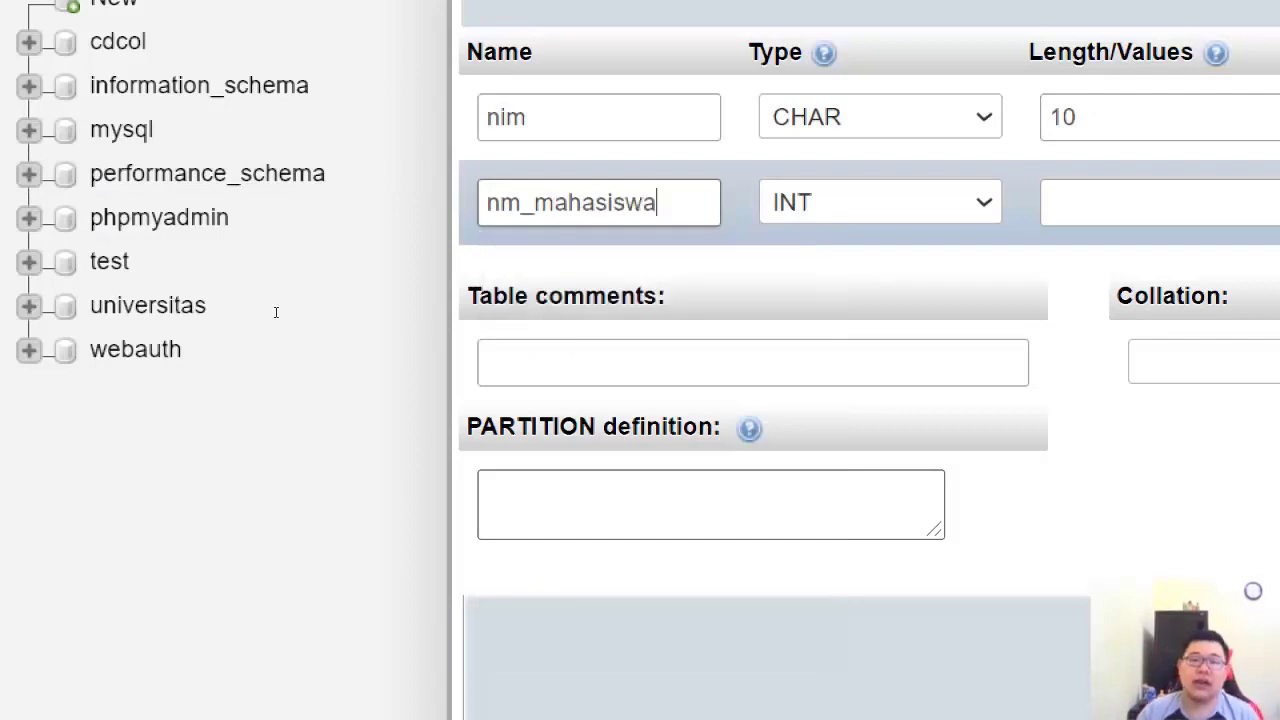
key("Tab")
key("Tab")
key("shift+Tab")
key("shift+Tab")
key("Tab")
key("space")
key("Down")
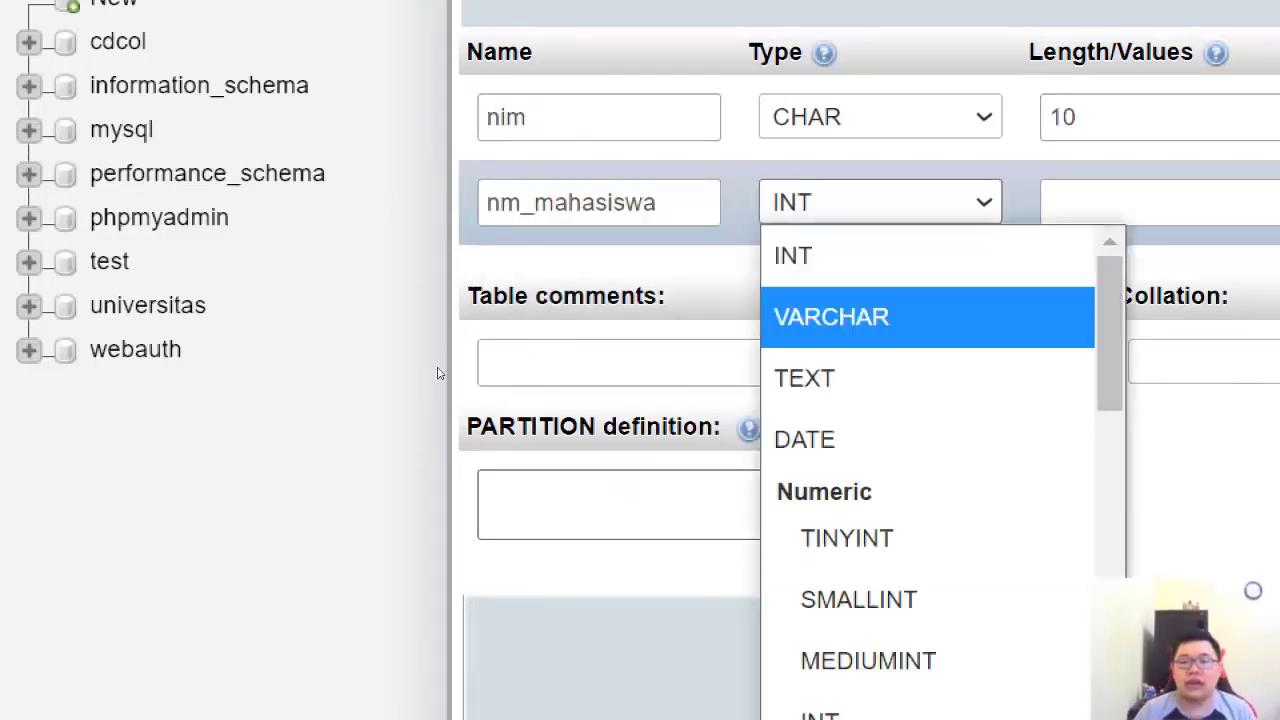
key("Return")
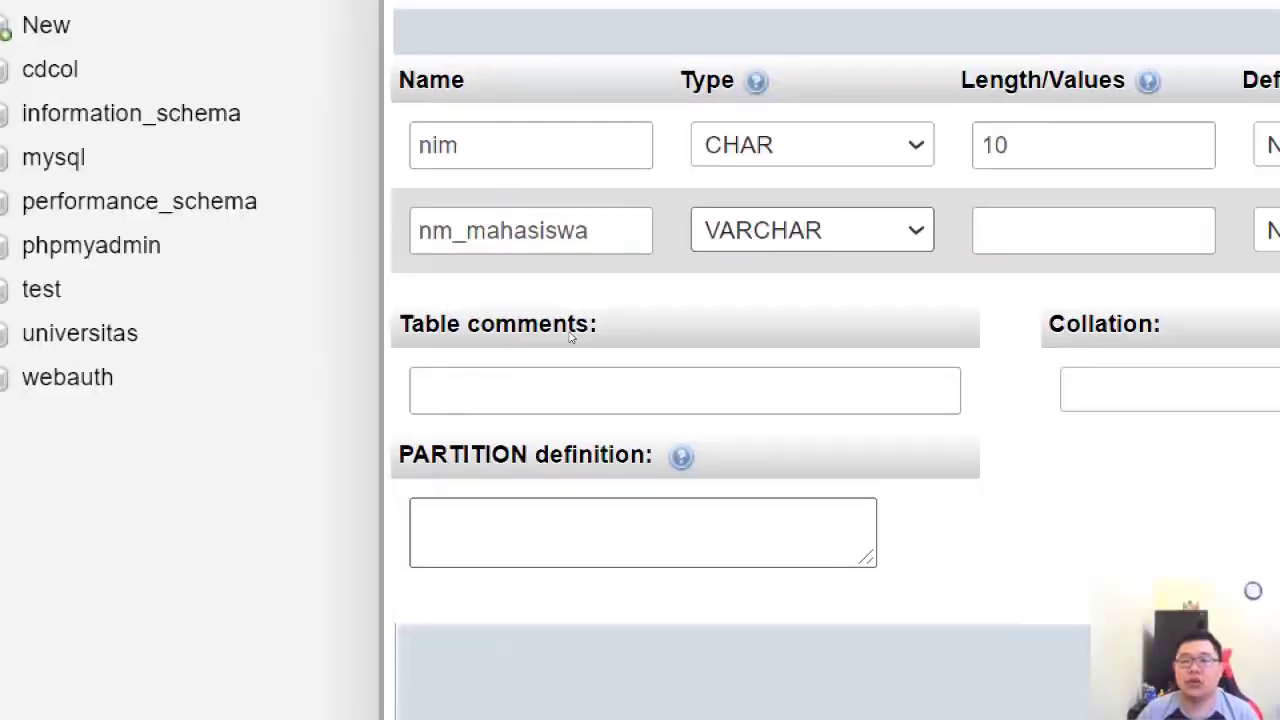
key("Tab")
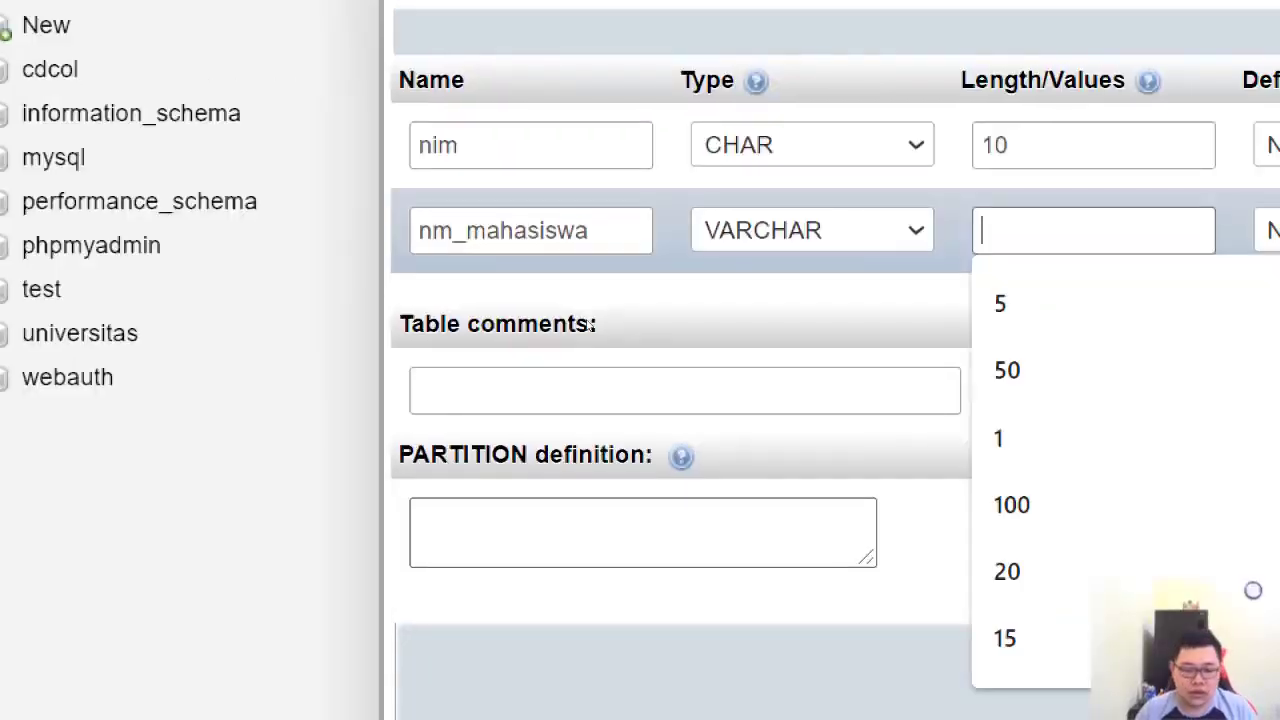
type("30")
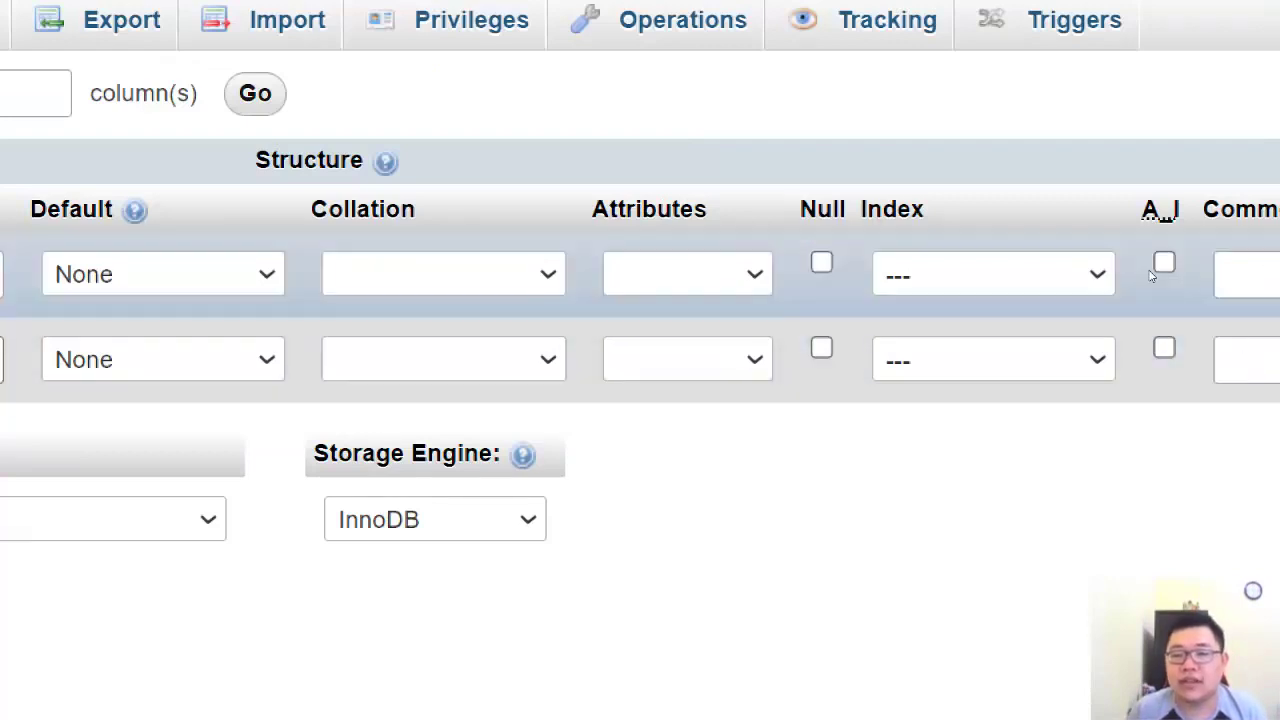
- Make the nim column the PRIMARY index without a size and save the mahasiswa table
left_click(1100, 274)
left_click(985, 387)
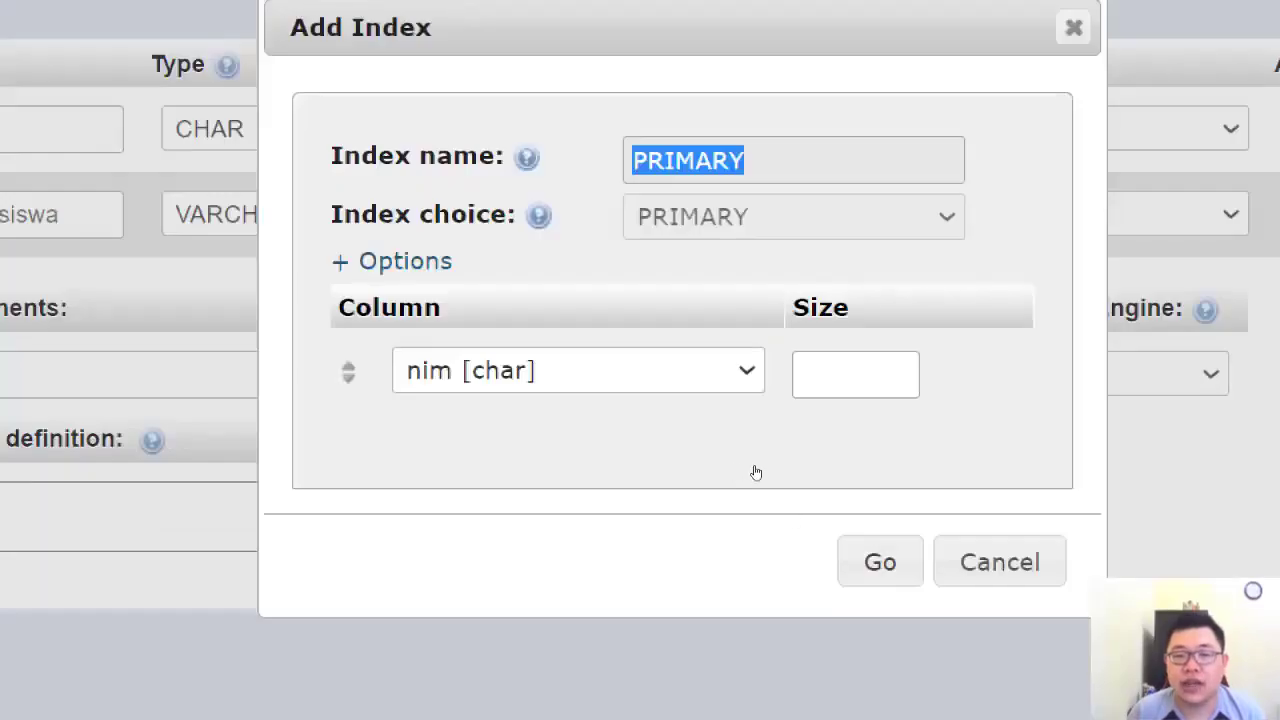
left_click(880, 562)
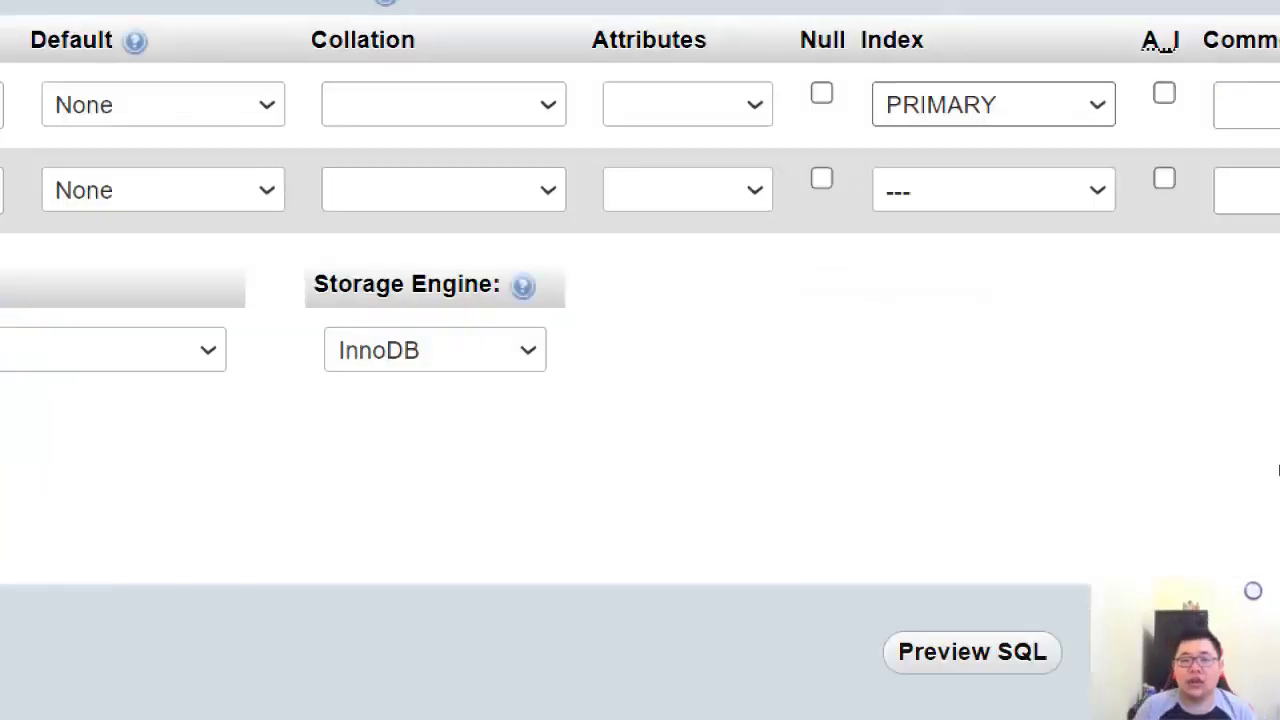
left_click(1227, 540)
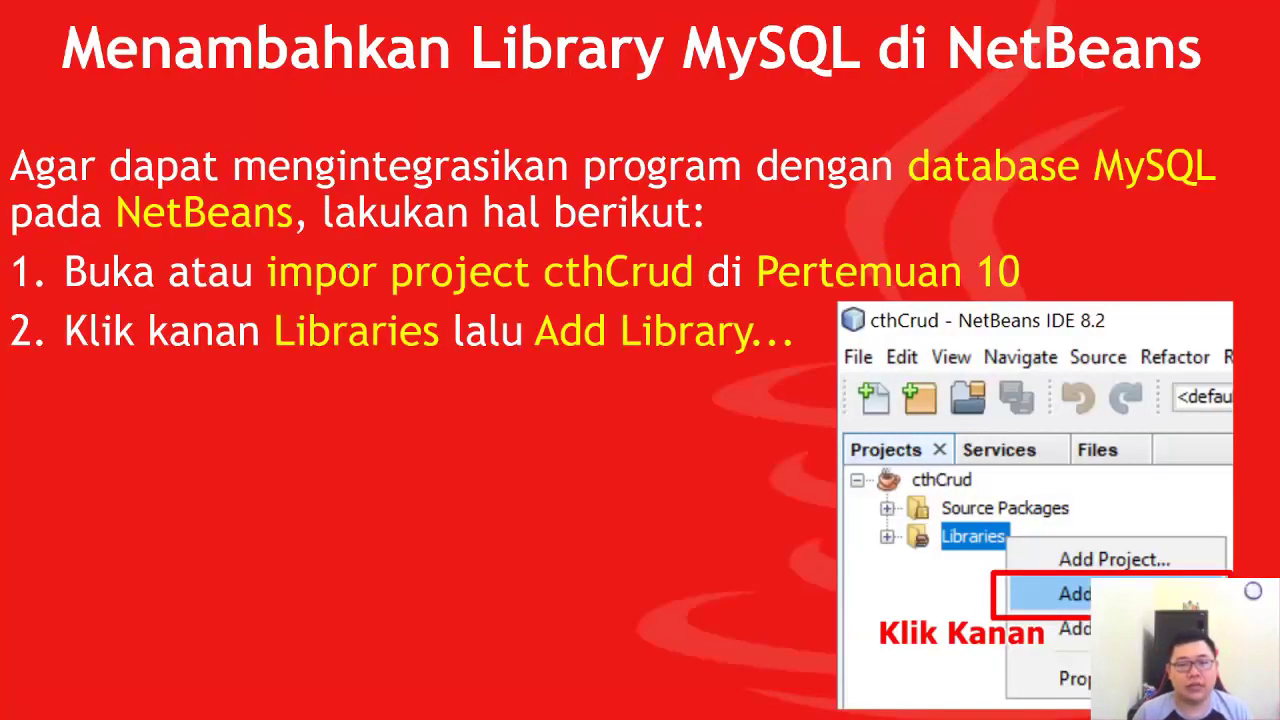
- Find NetBeans IDE 8.2 through the Windows search and launch it from the presentation
key("super")
key("super")
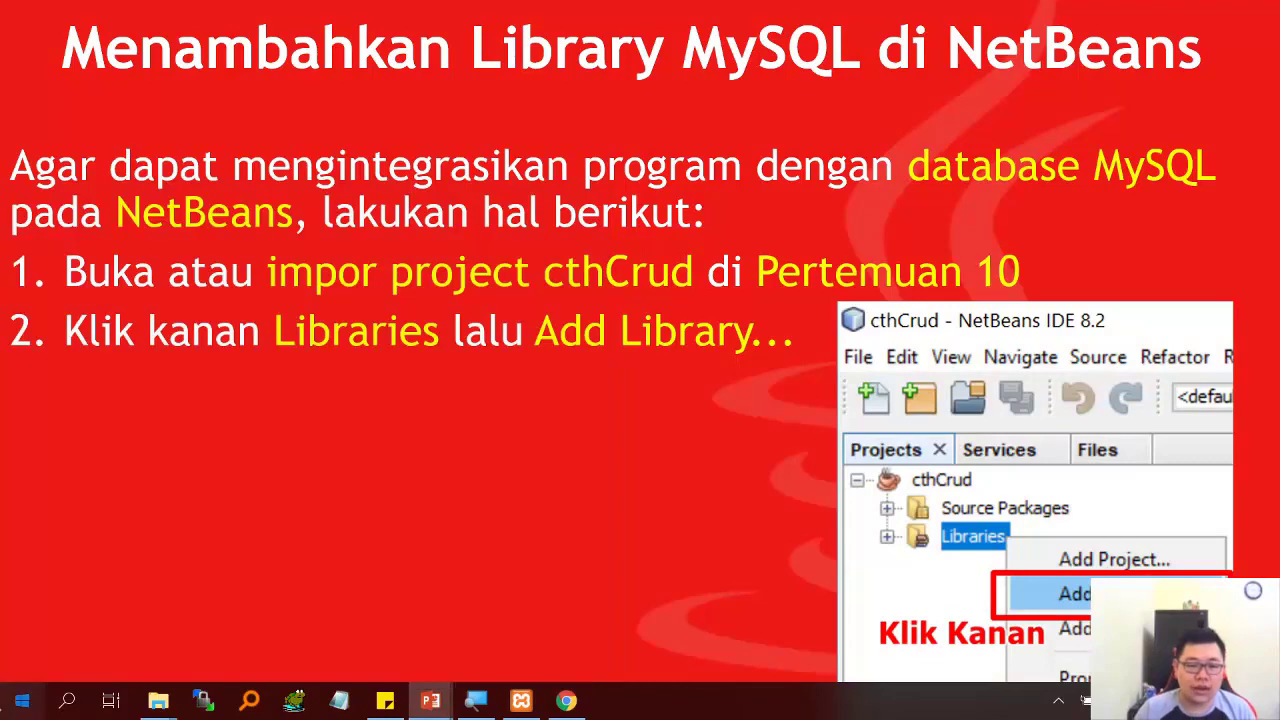
key("super")
type("netbe")
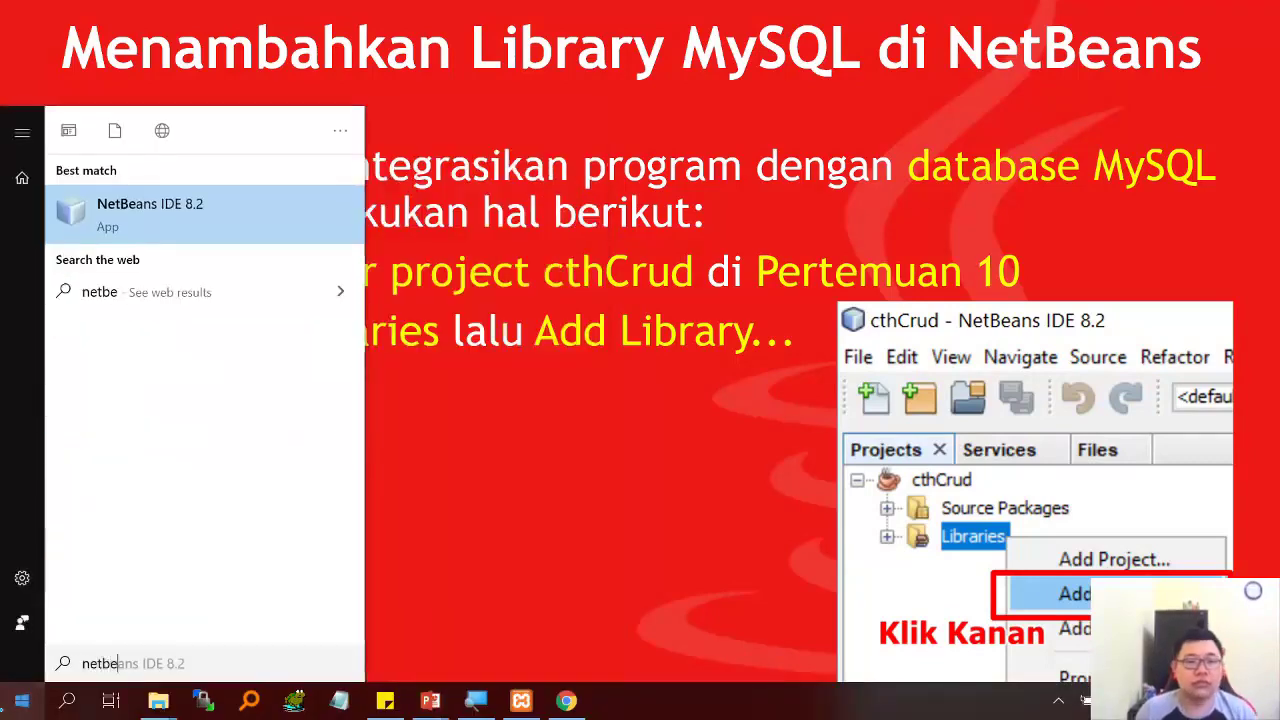
key("Escape")
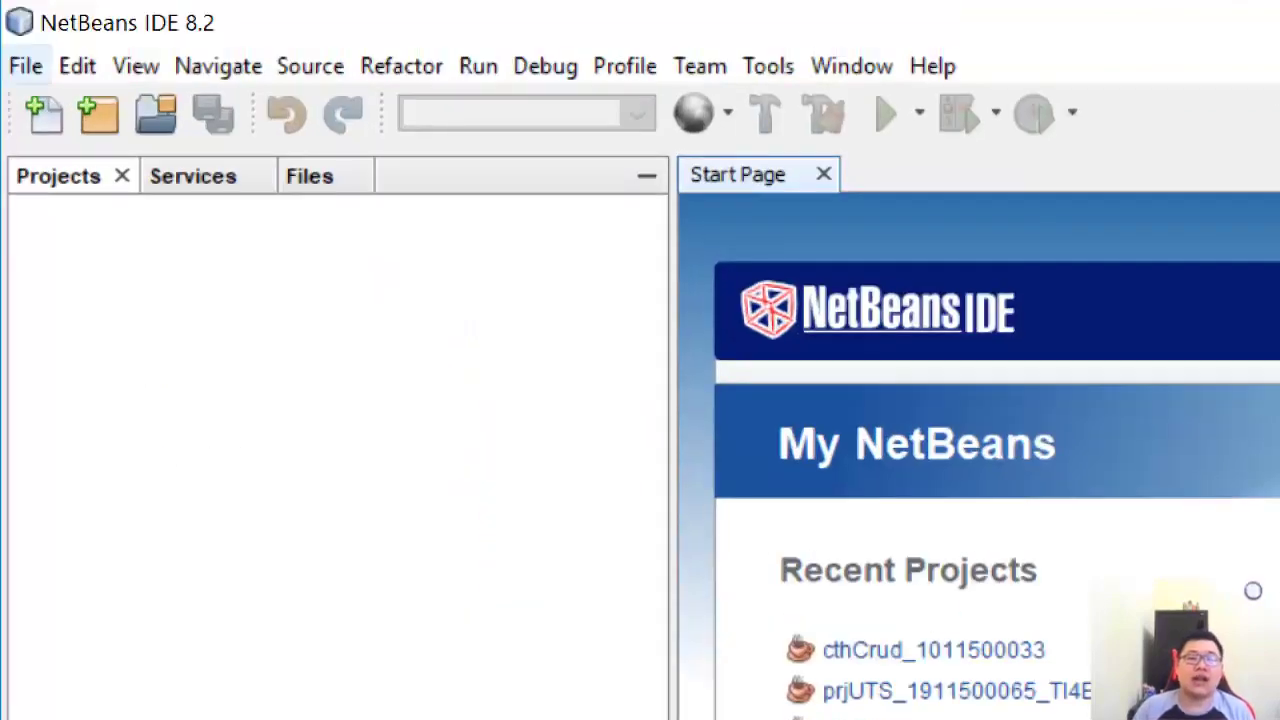
- Import the project from the ZIP file "Project cthCrud untuk diimpor P10.zip" in the Pertemuan 11 folder, keeping the default destination folder
left_click(26, 65)
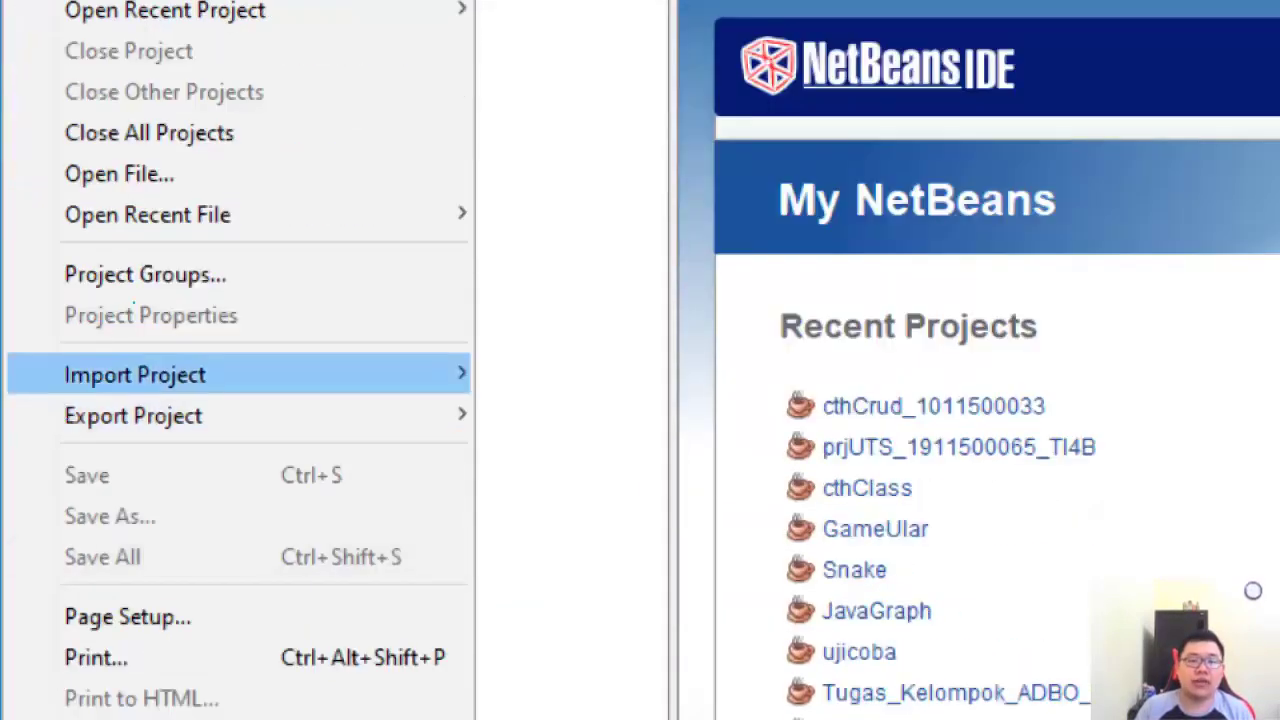
mouse_move(400, 374)
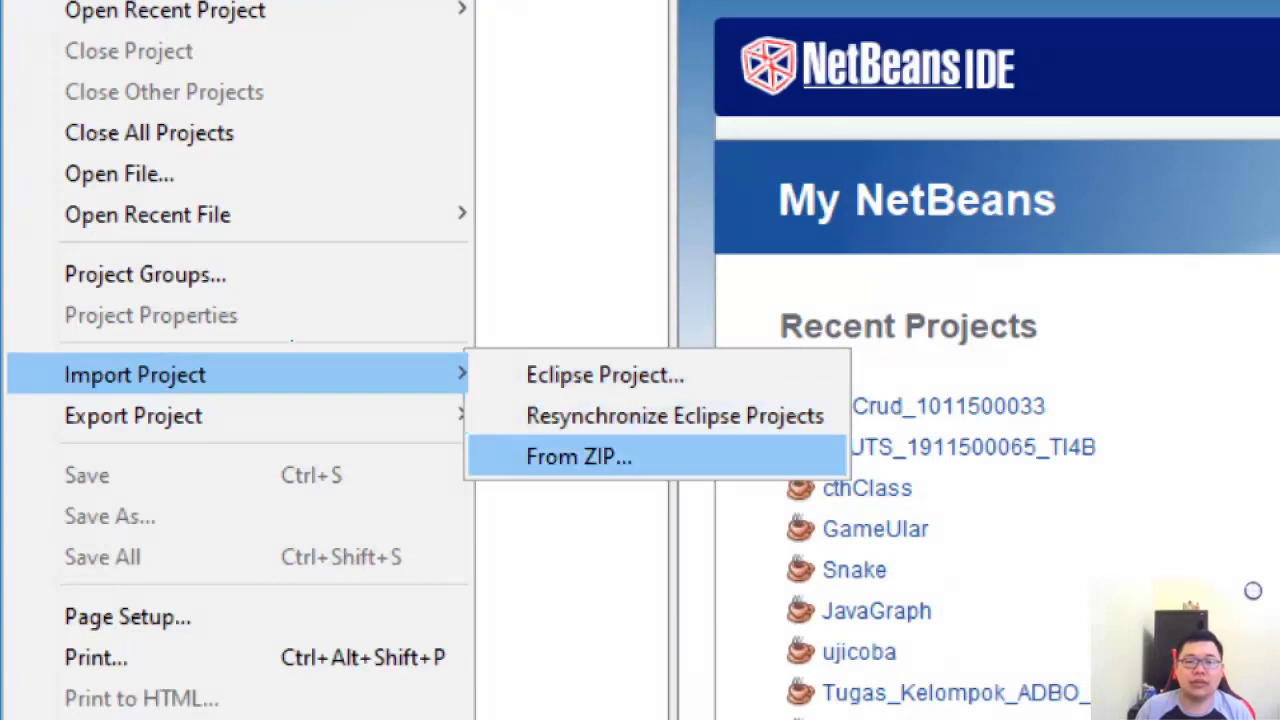
left_click(580, 454)
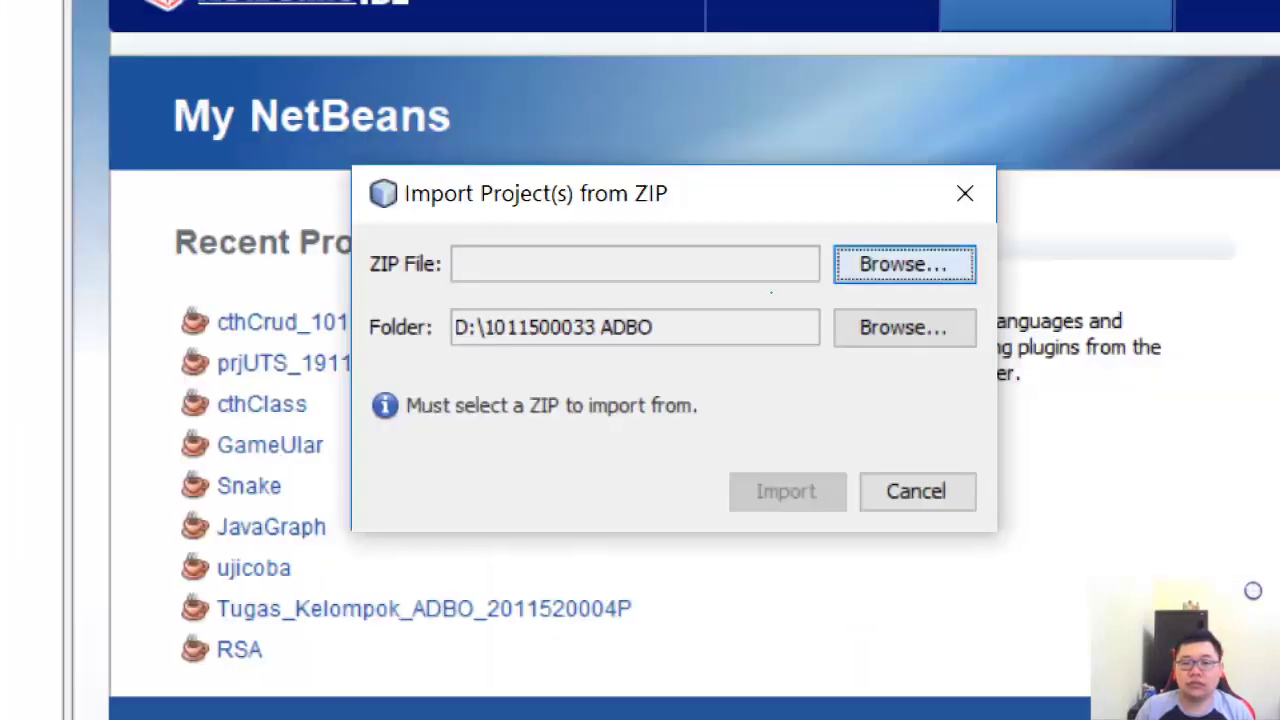
left_click(904, 264)
left_click(303, 194)
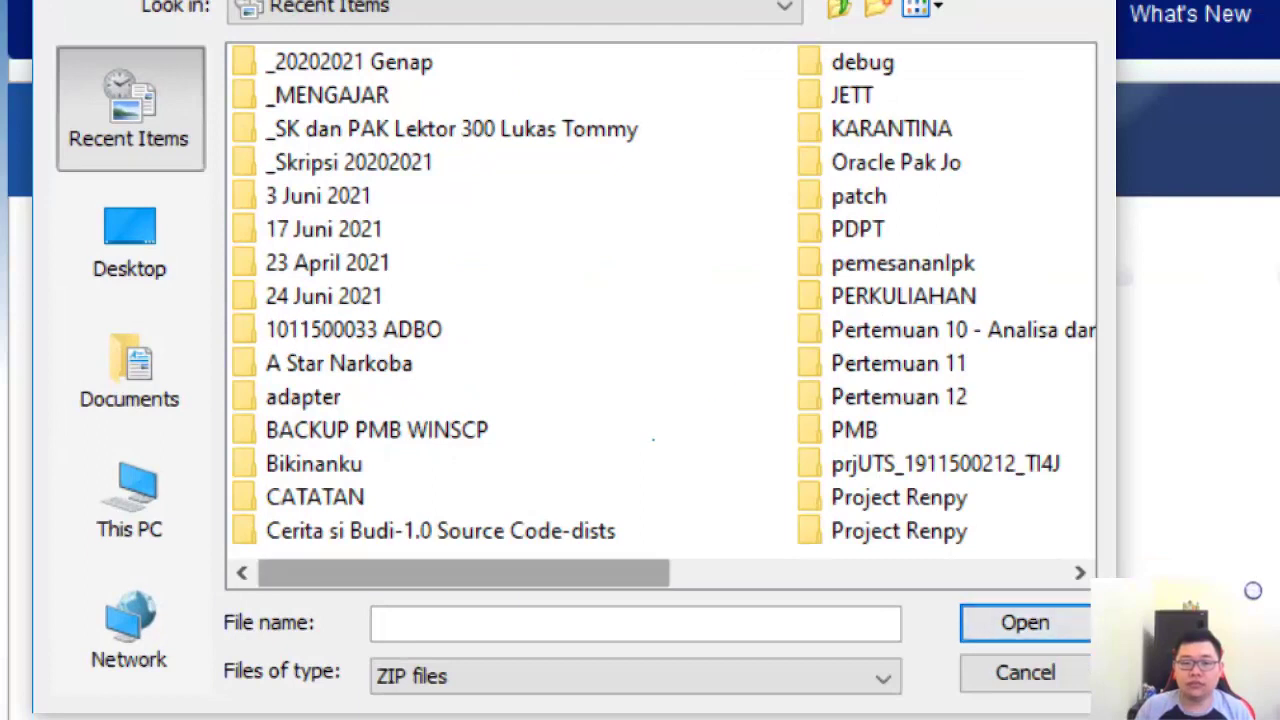
double_click(810, 363)
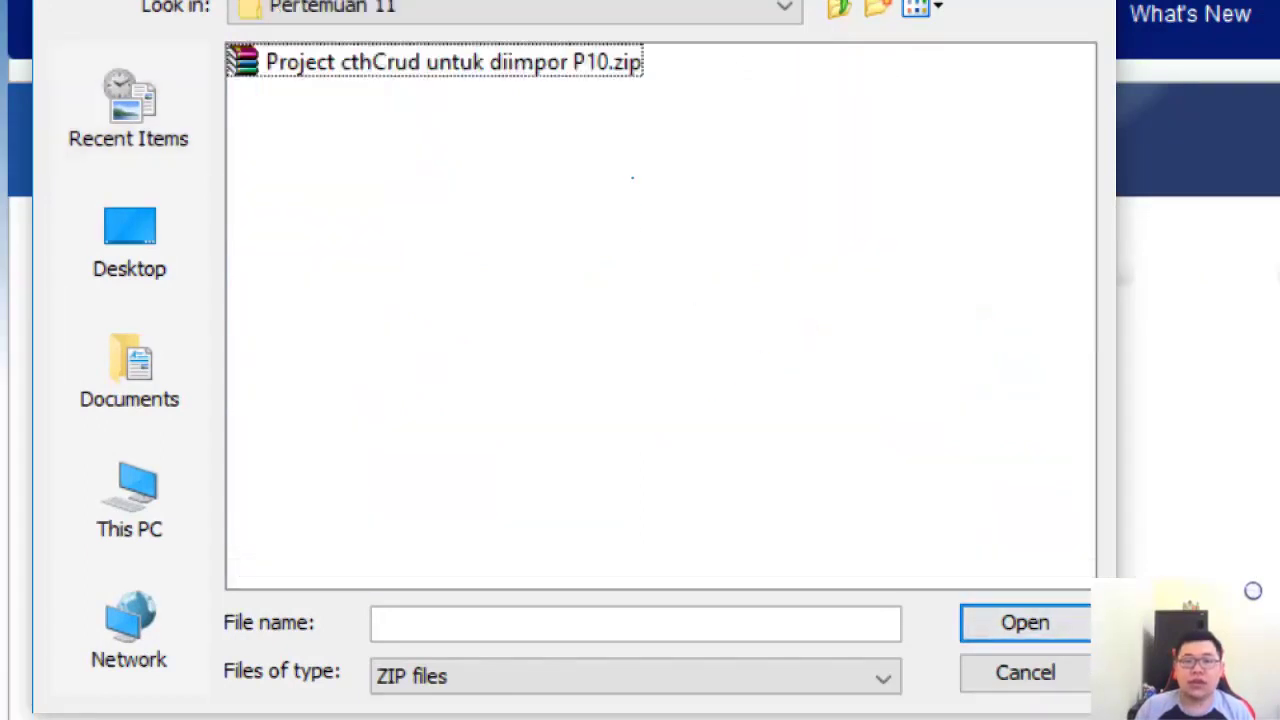
left_click(452, 62)
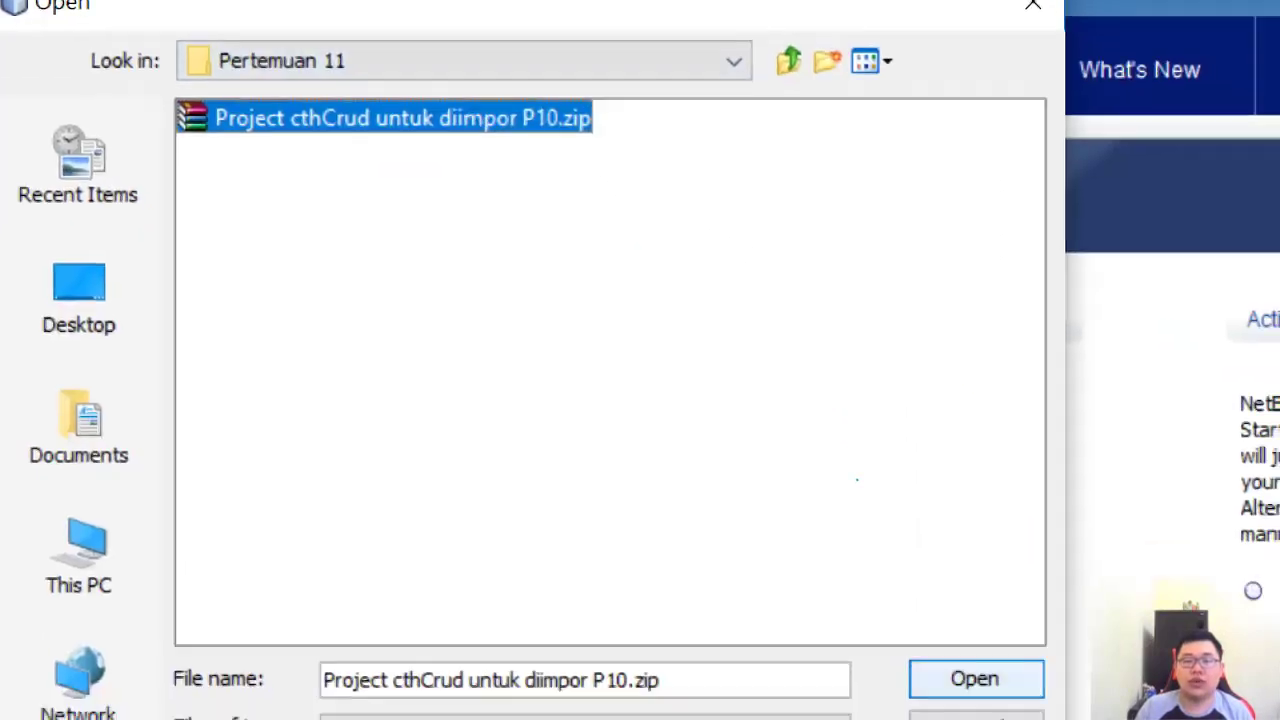
key("Return")
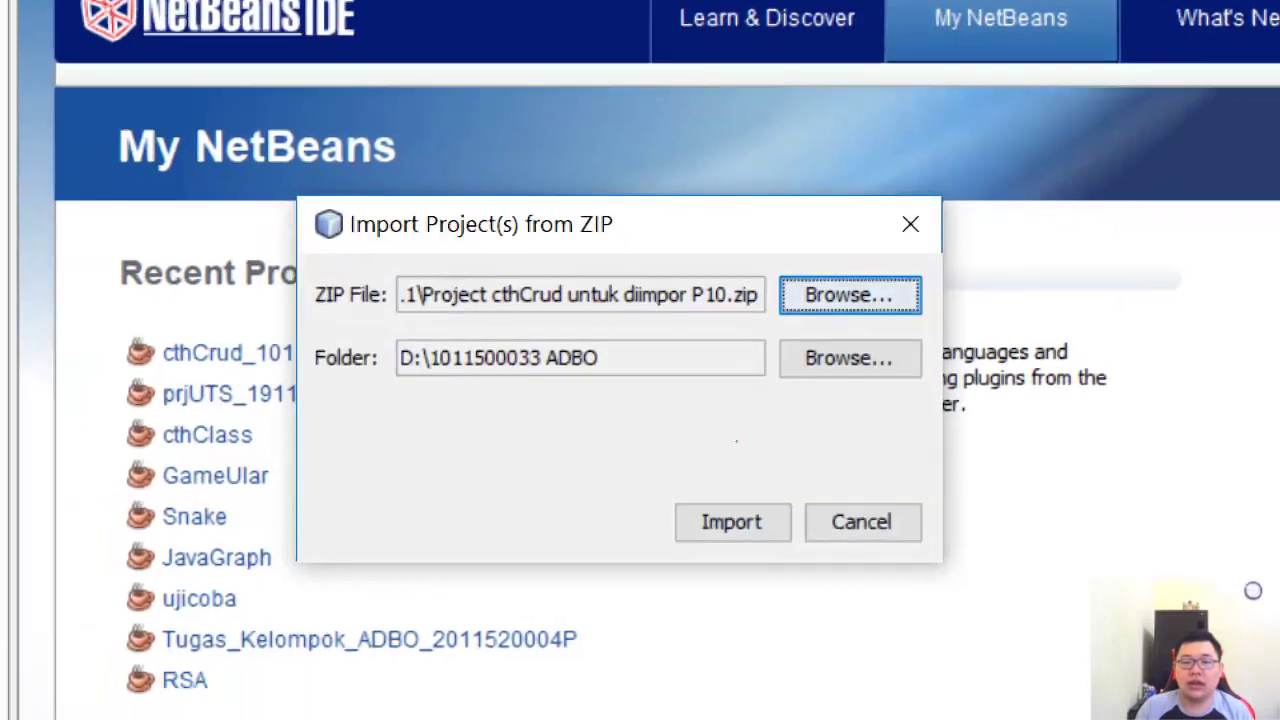
left_click(731, 522)
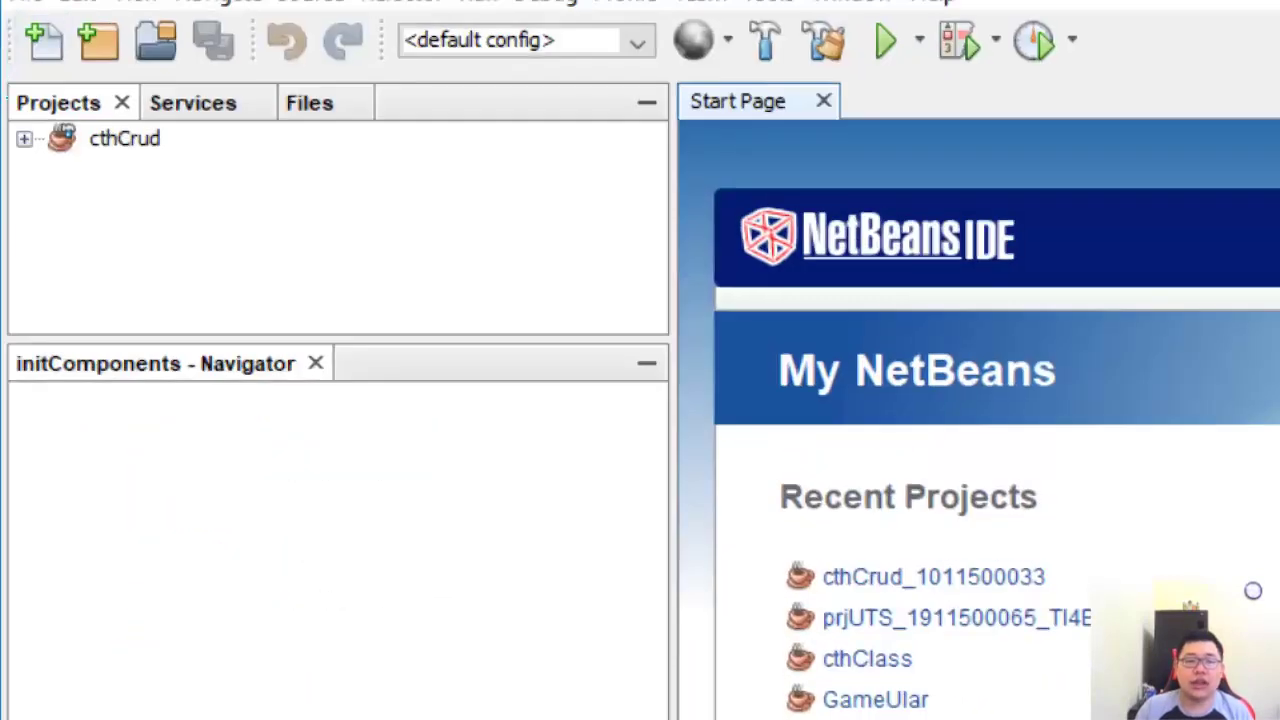
- Expand the cthCrud project down to the forms in its default source package and make the project tree area taller
left_click(24, 139)
left_click(60, 172)
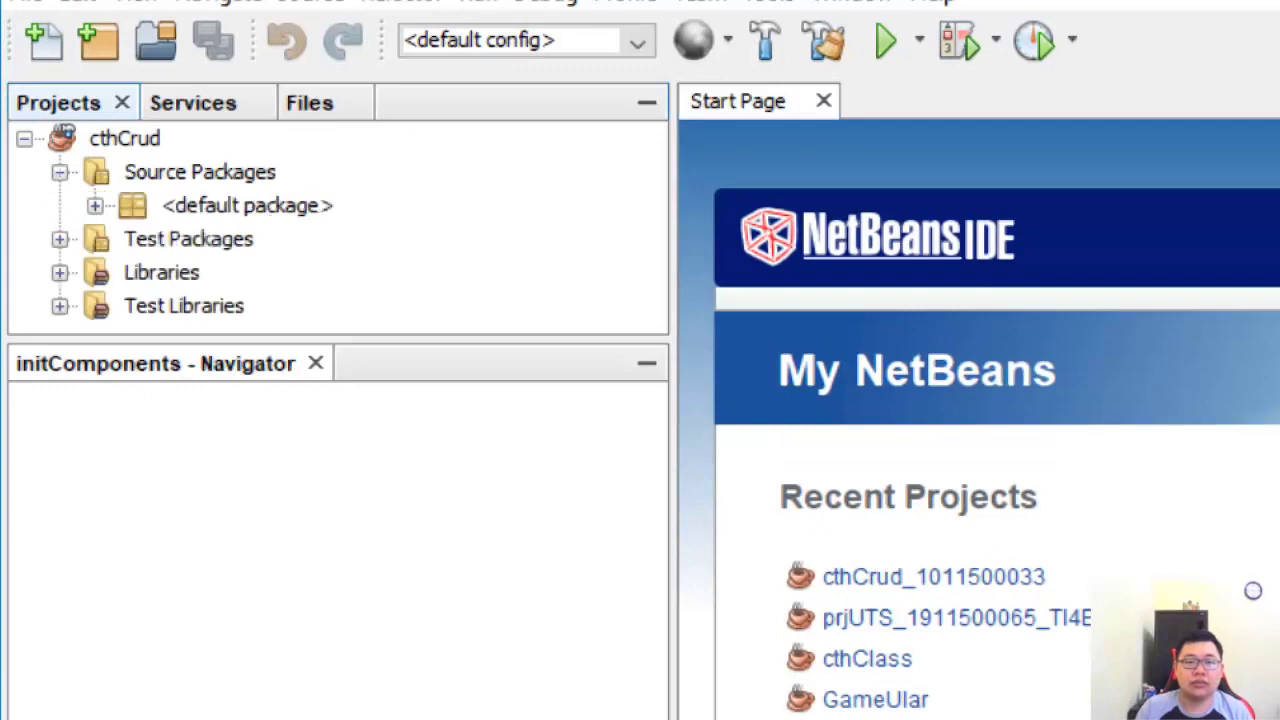
left_click(94, 205)
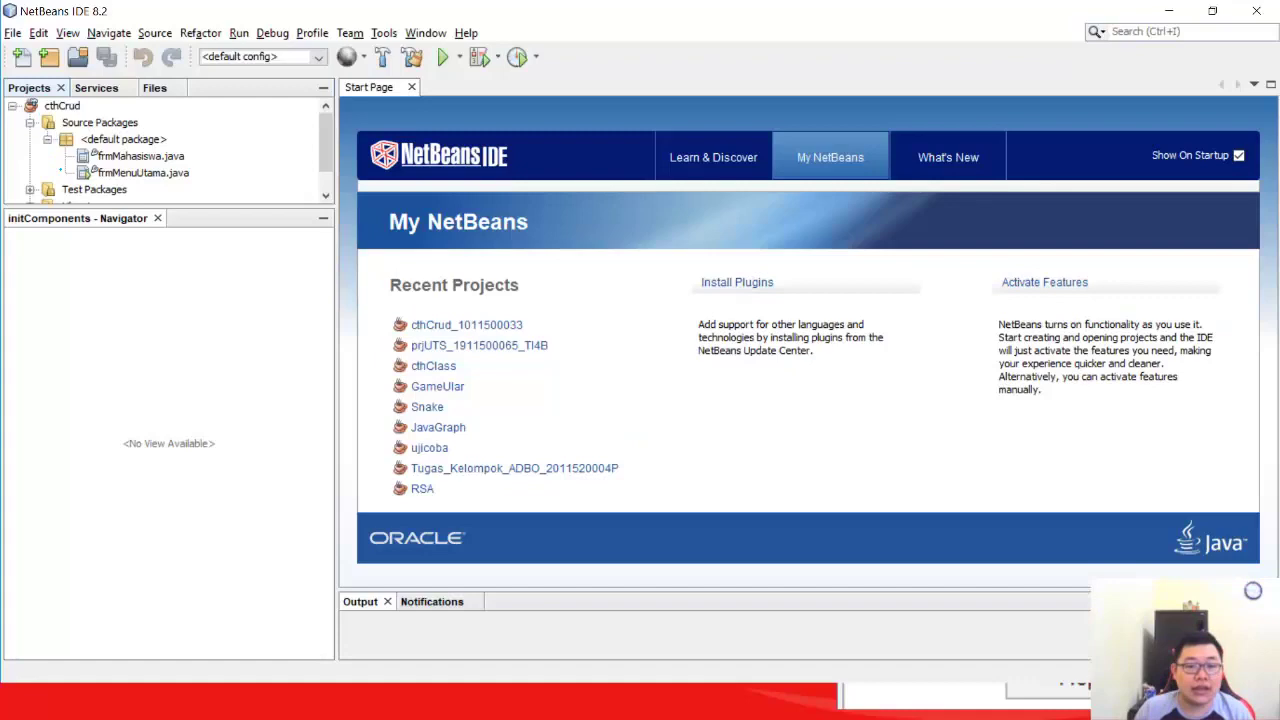
scroll(165, 150, "down", 1)
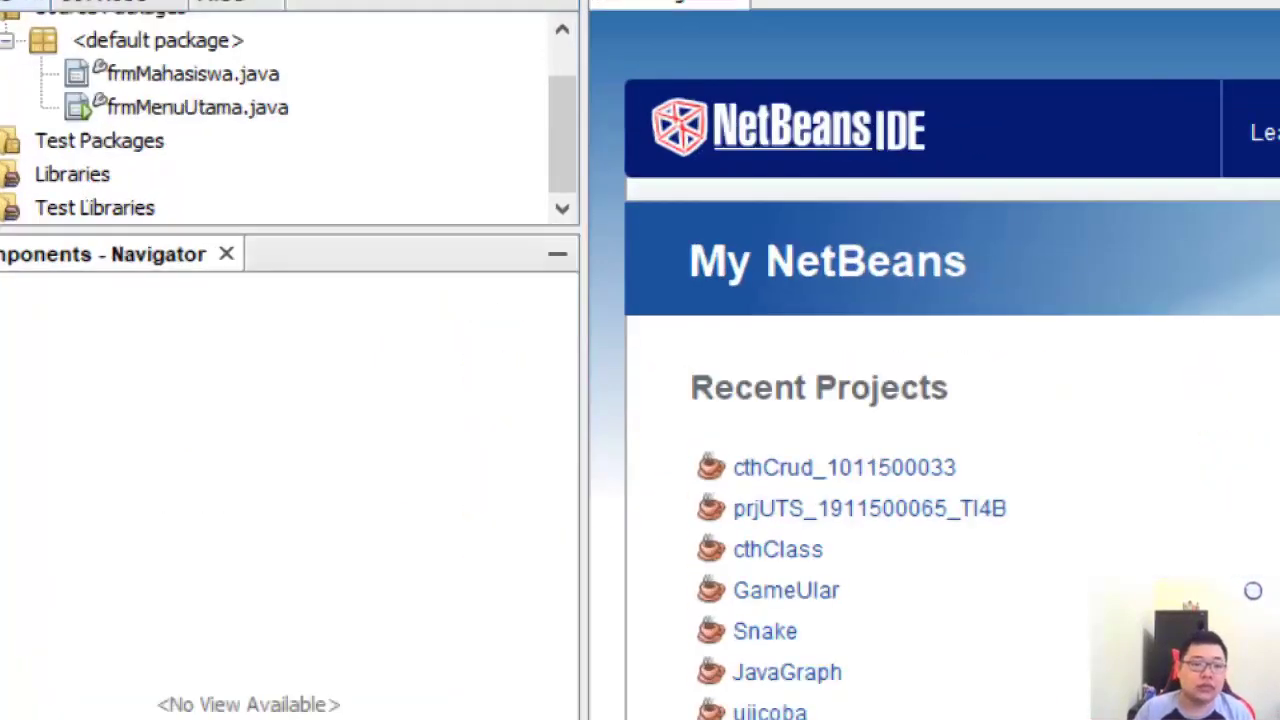
left_click_drag(88, 230, 88, 421)
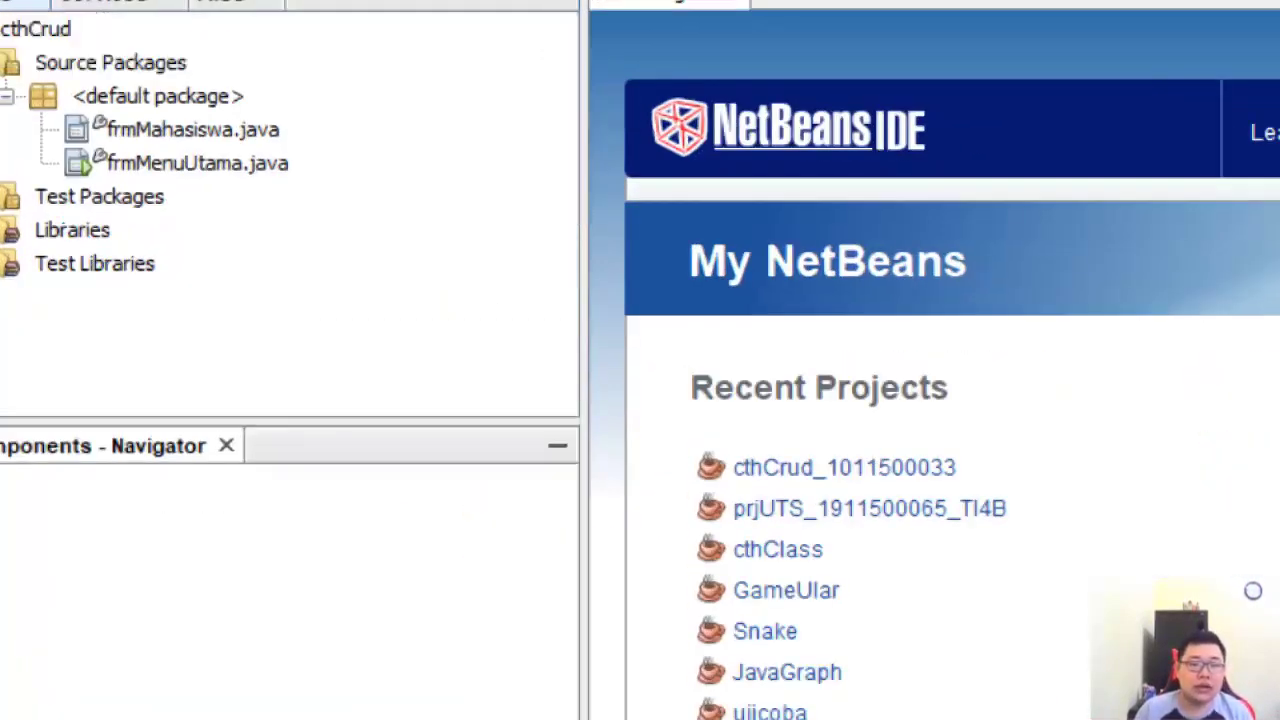
- Add the MySQL JDBC Driver library to the cthCrud project's Libraries, consulting the next slide of the presentation for the library choice
right_click(47, 230)
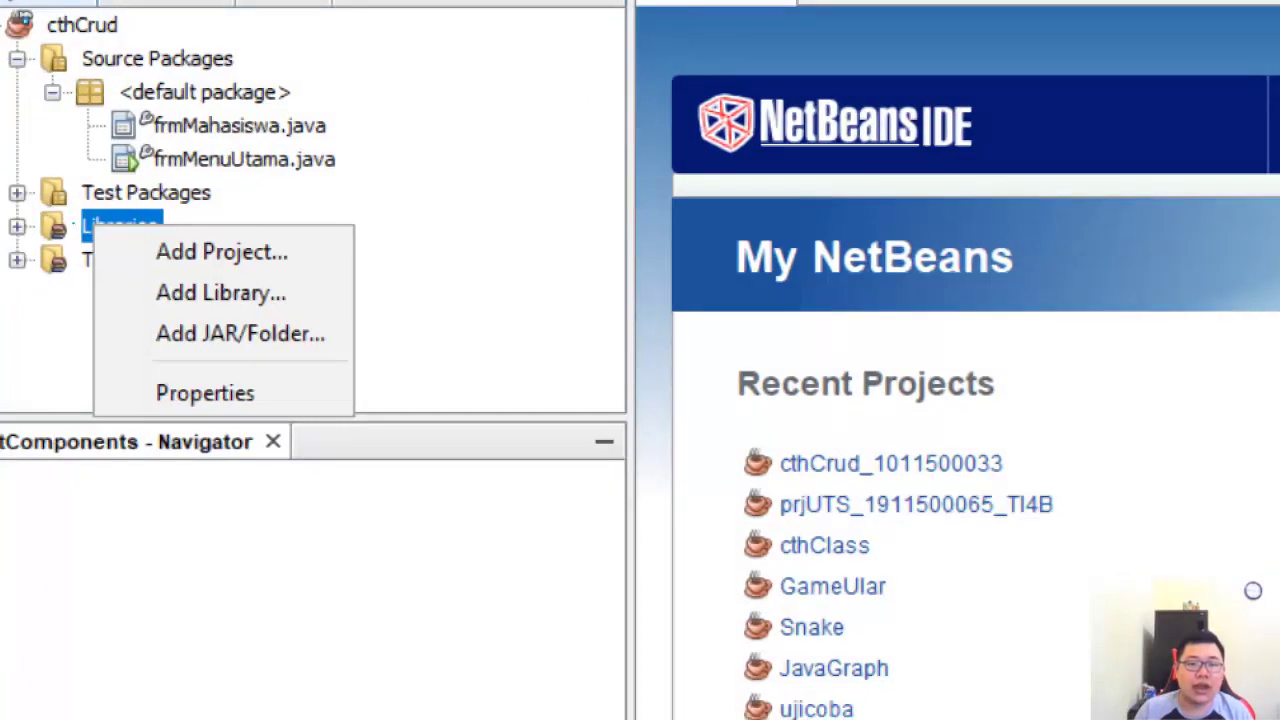
left_click(220, 292)
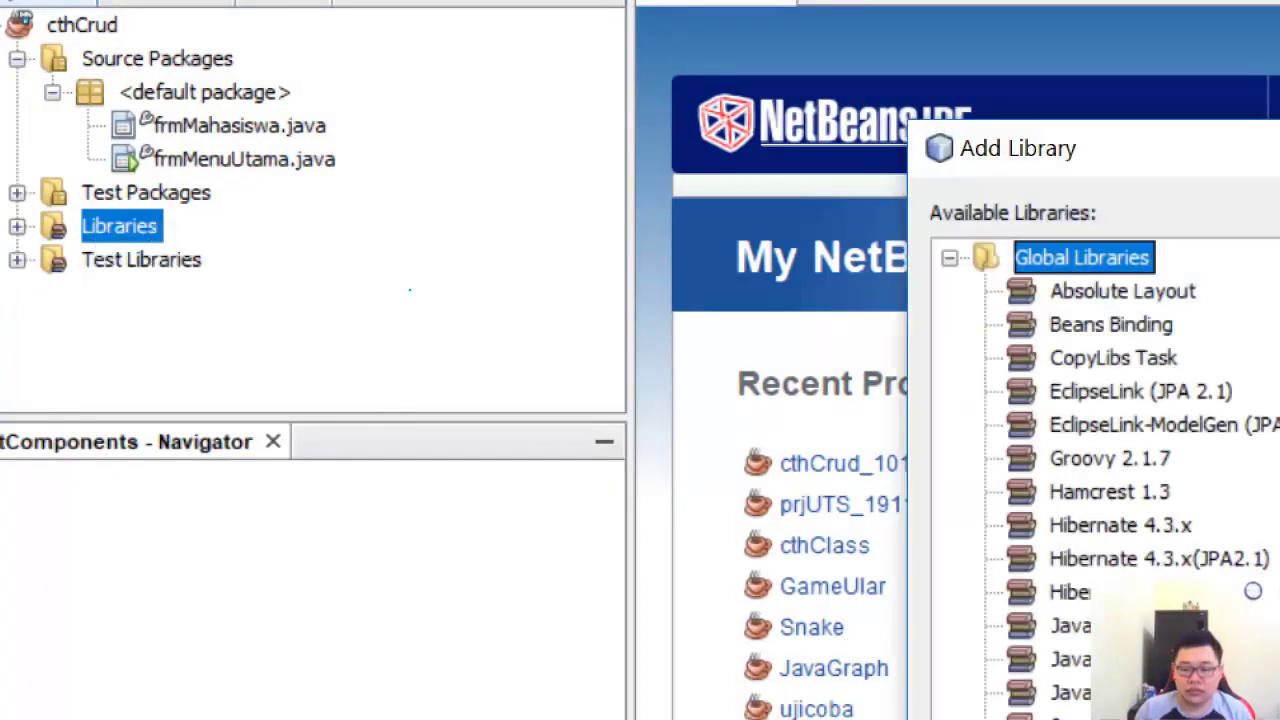
key("alt+Tab")
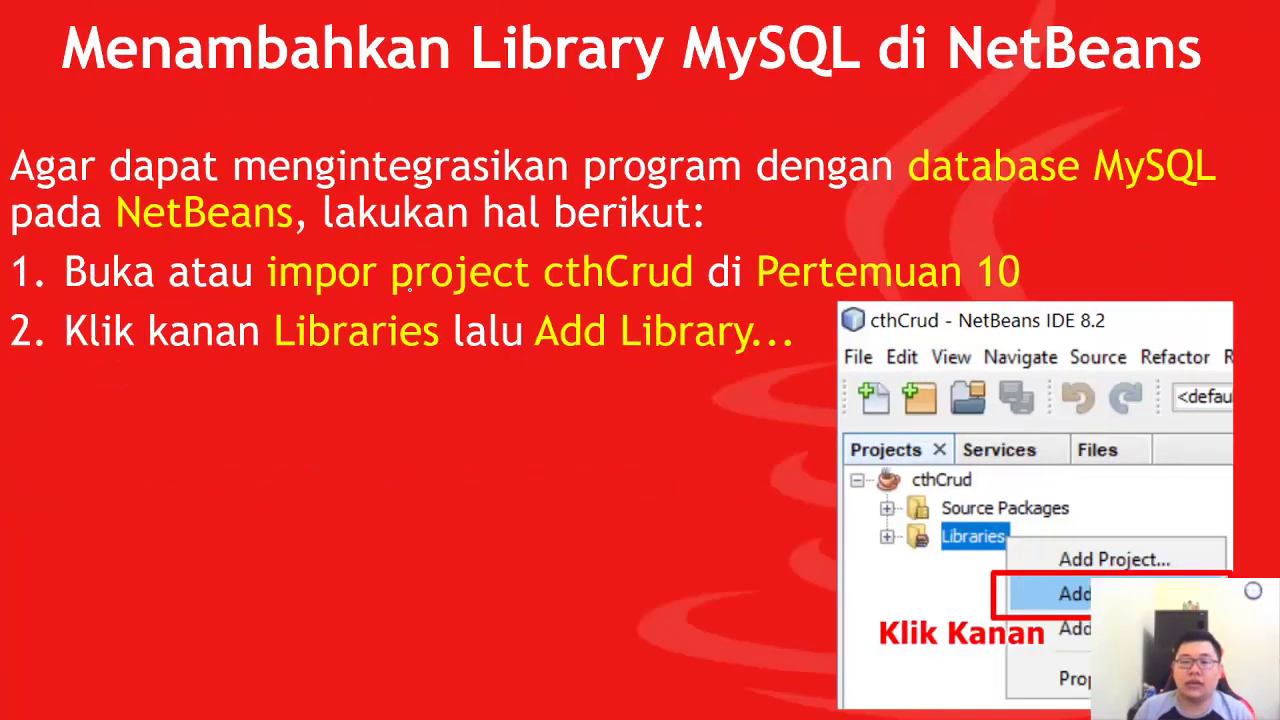
key("Right")
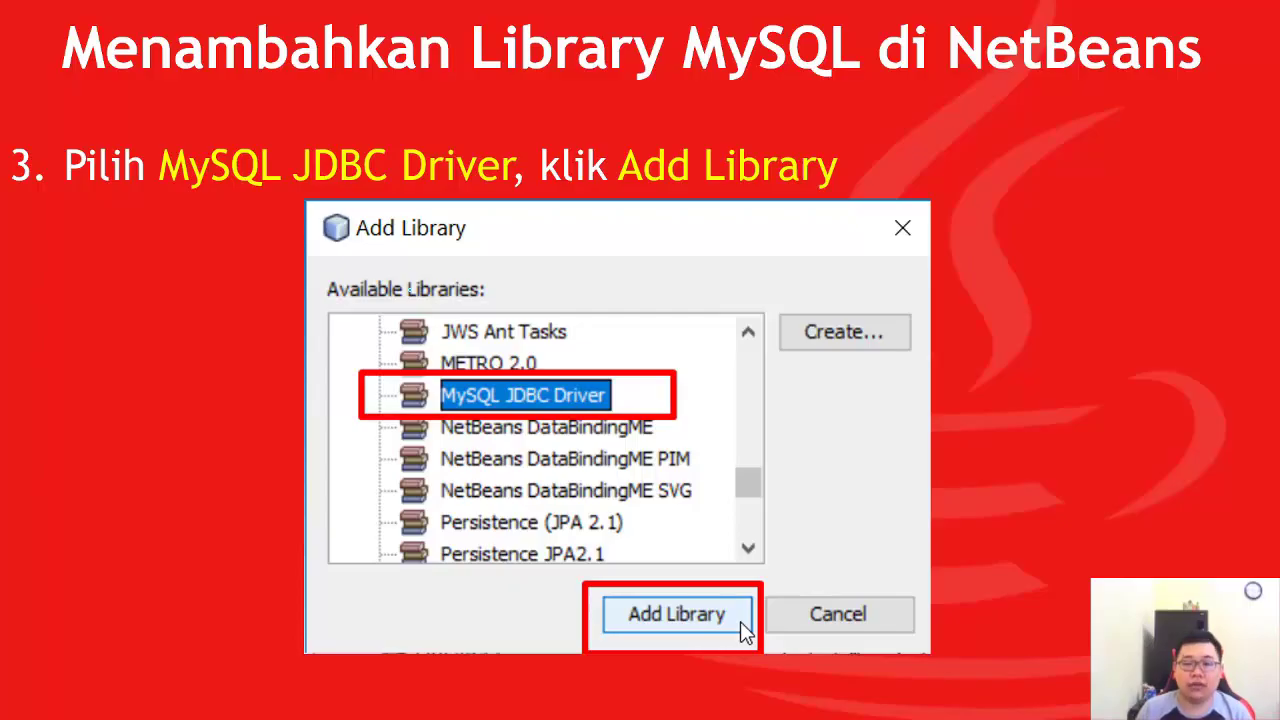
key("alt+Tab")
scroll(600, 340, "down", 10)
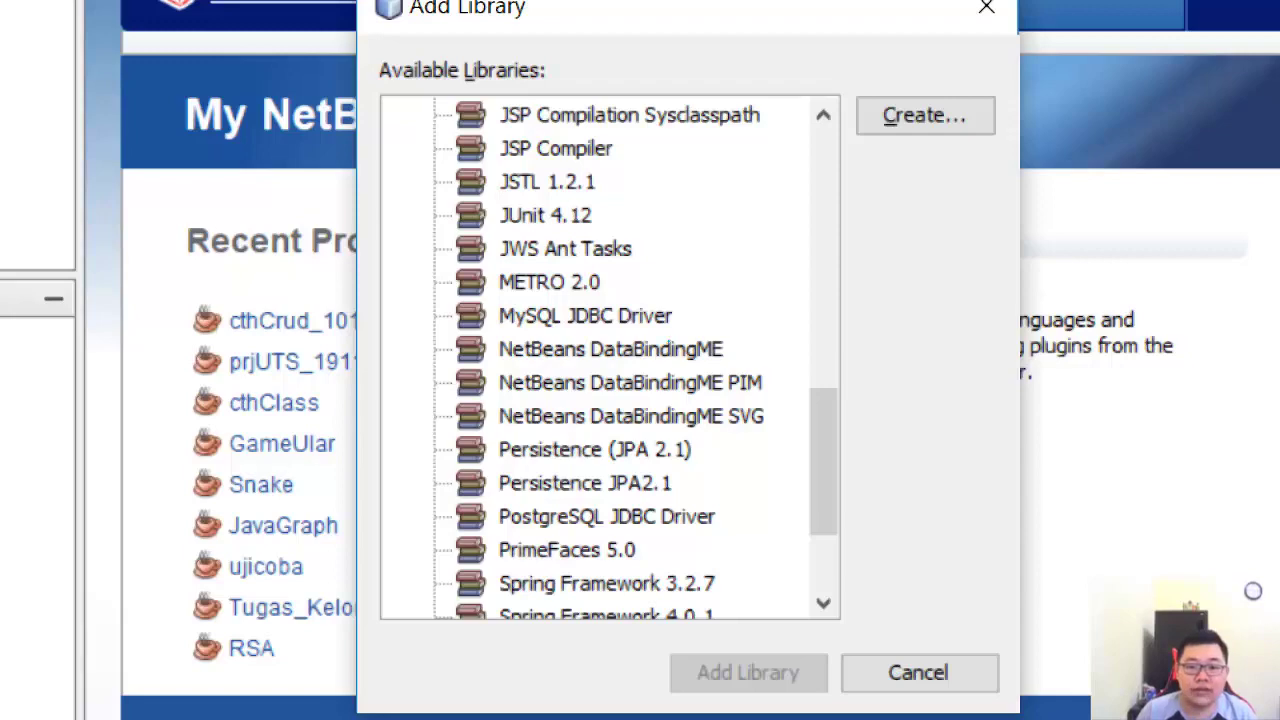
left_click(586, 316)
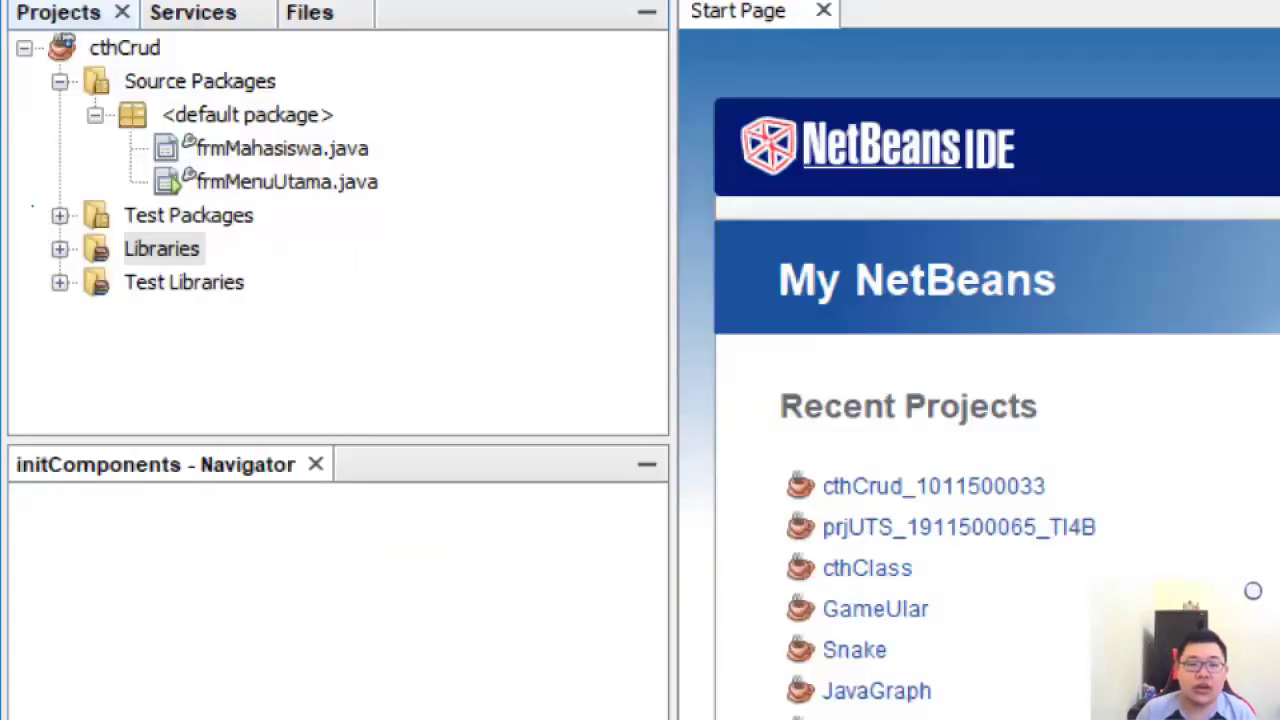
- Expand the project's Libraries and the MySQL JDBC Driver entry to examine the packages it contains
left_click(60, 249)
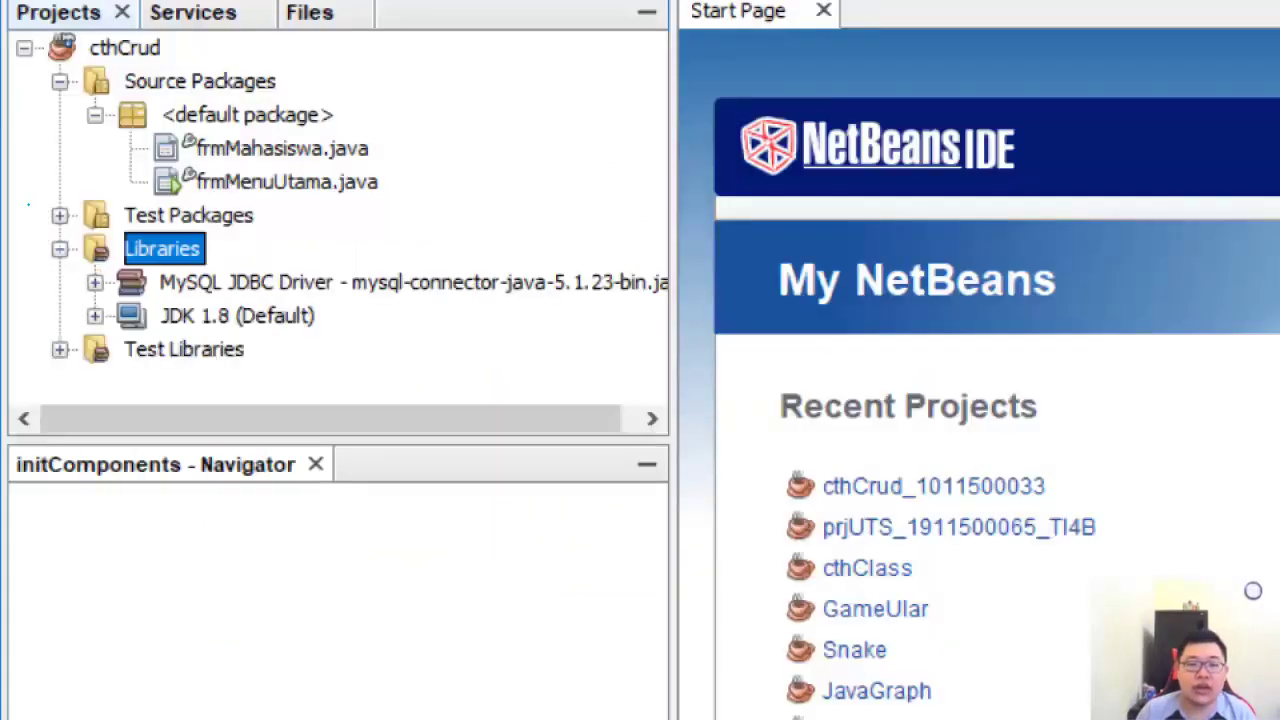
left_click(95, 283)
scroll(270, 265, "down", 3)
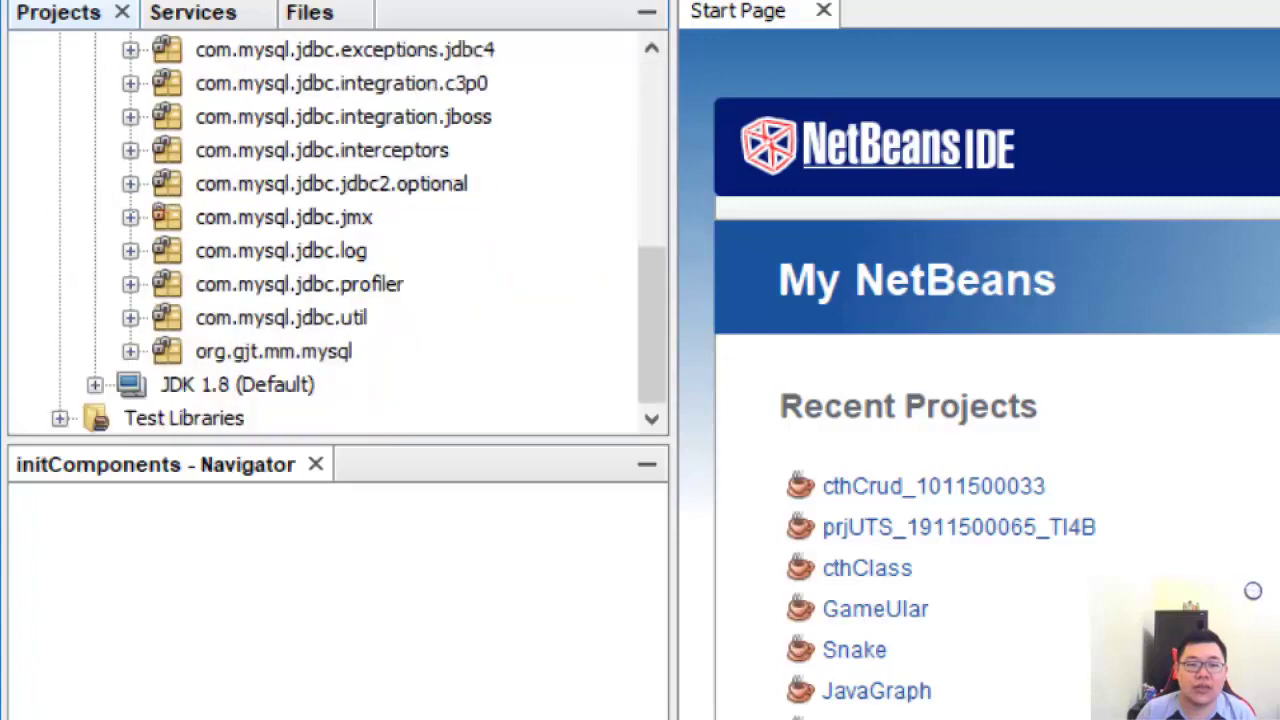
scroll(270, 265, "up", 4)
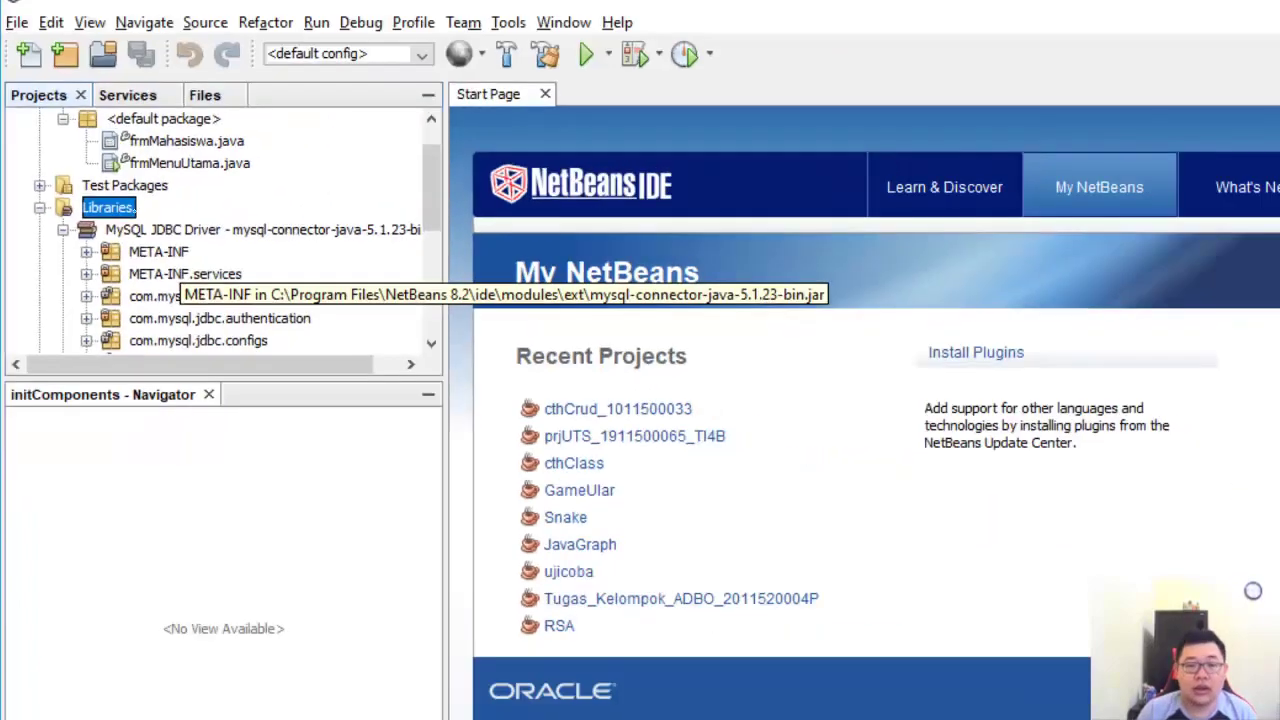